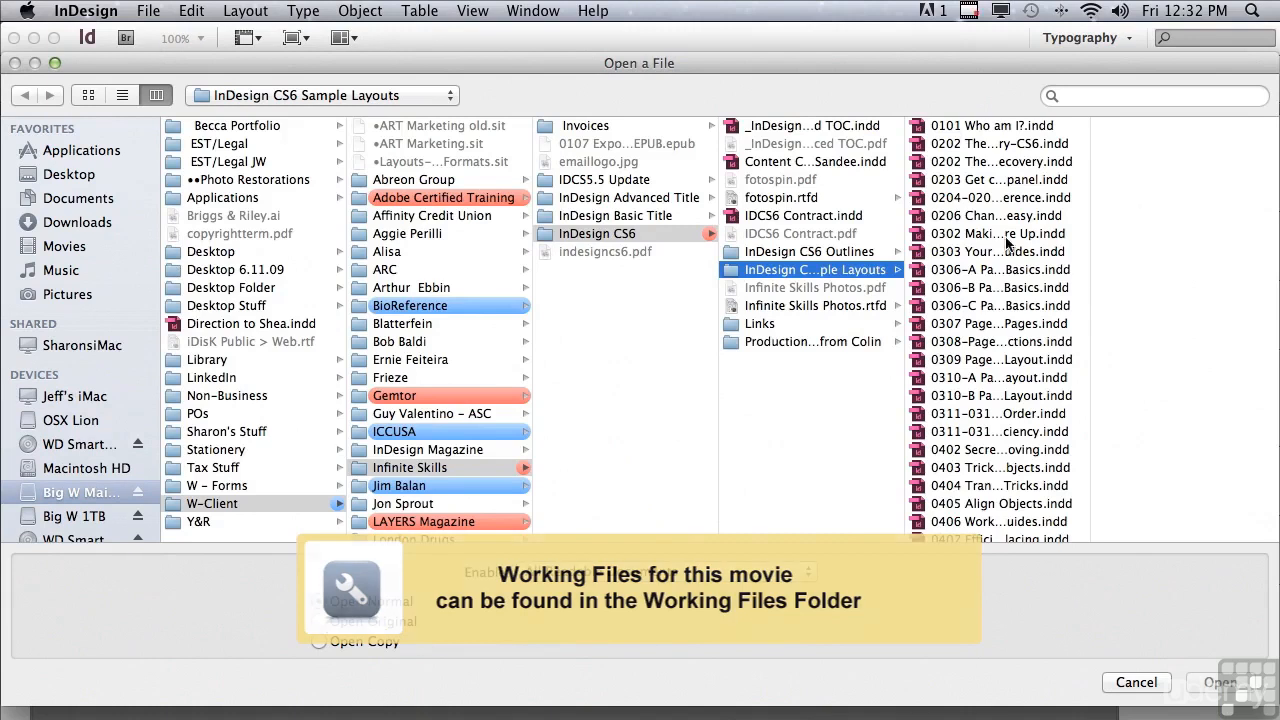
Step: Open the document 0504 Find Change for Power Users.indd and show its hidden characters
drag(1090, 295, 1082, 470)
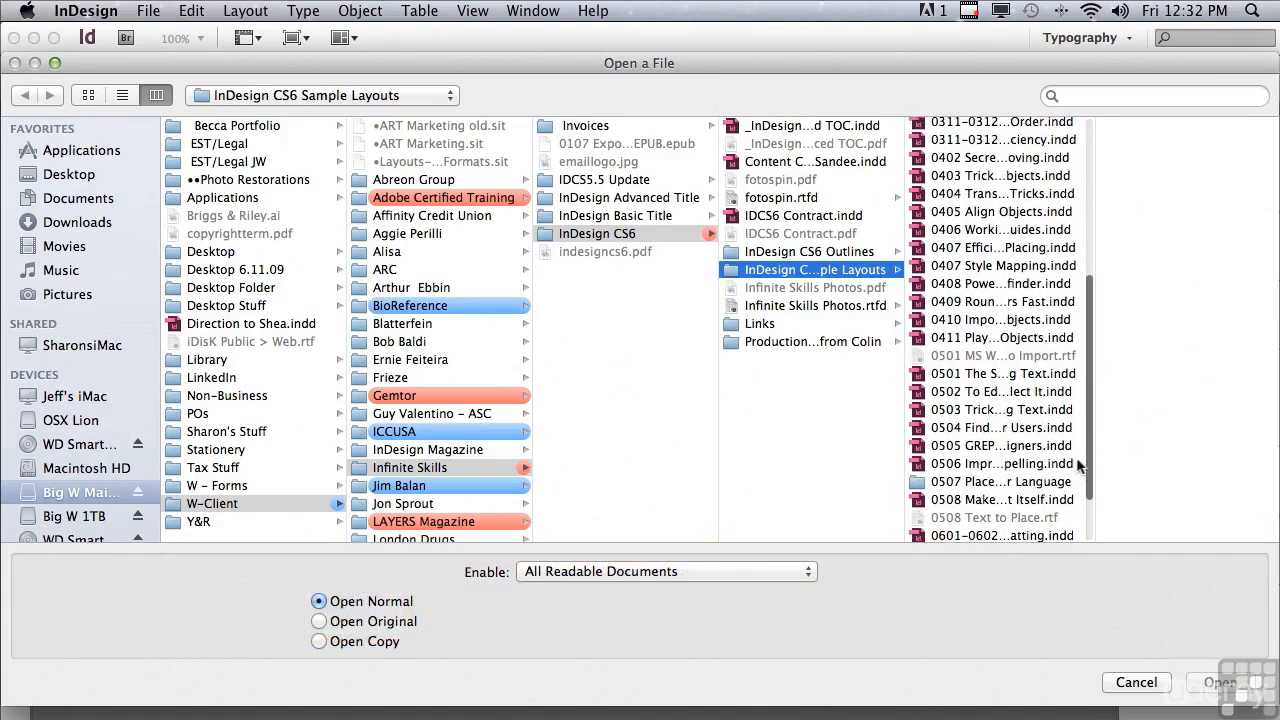
click(953, 429)
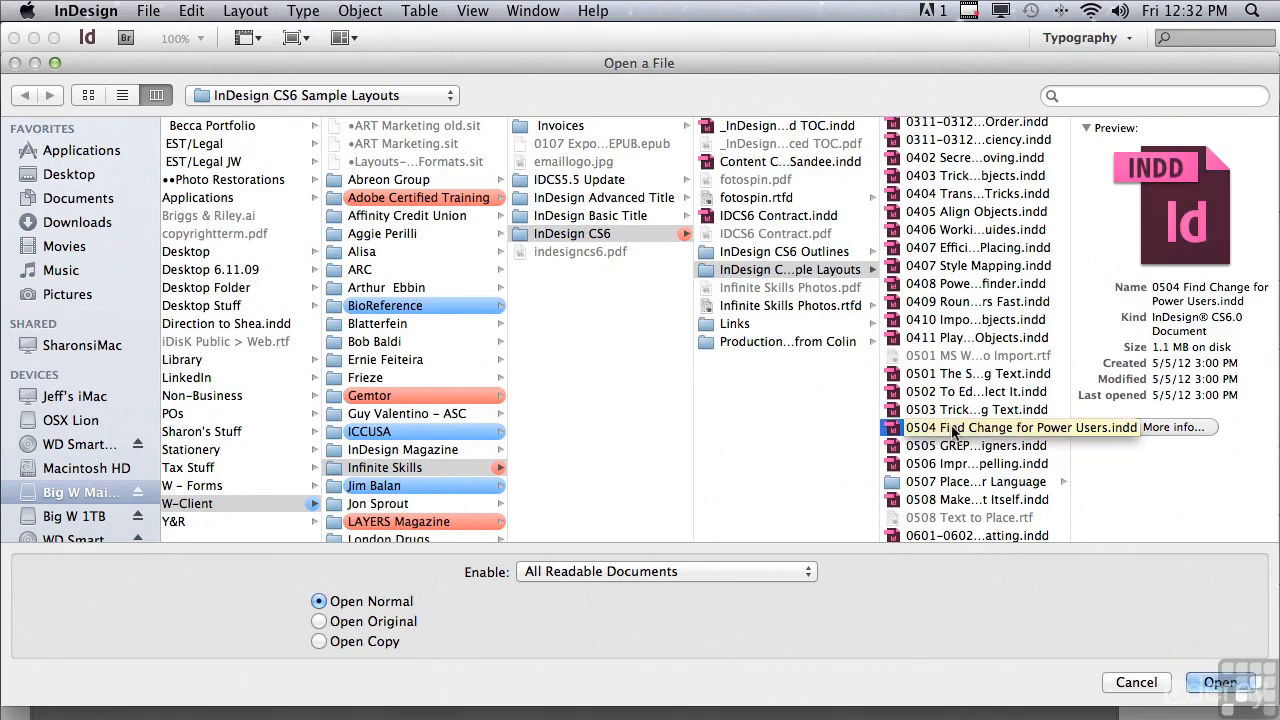
click(1205, 682)
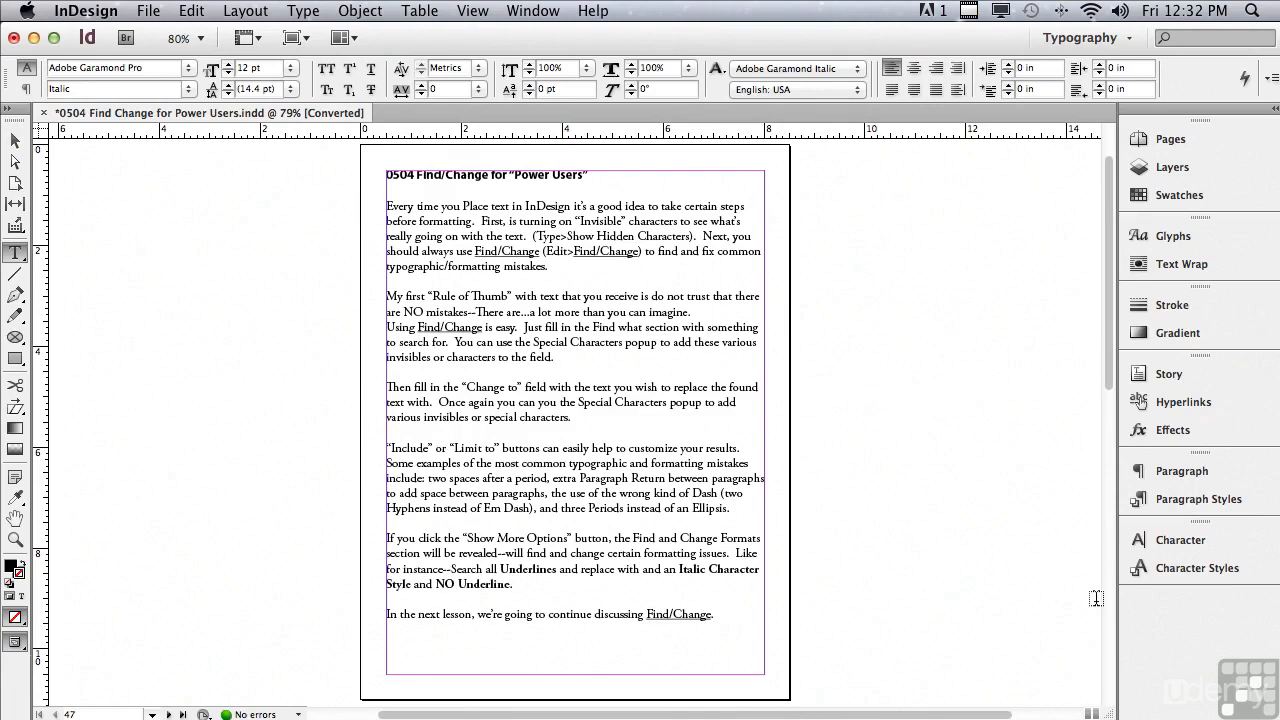
click(236, 38)
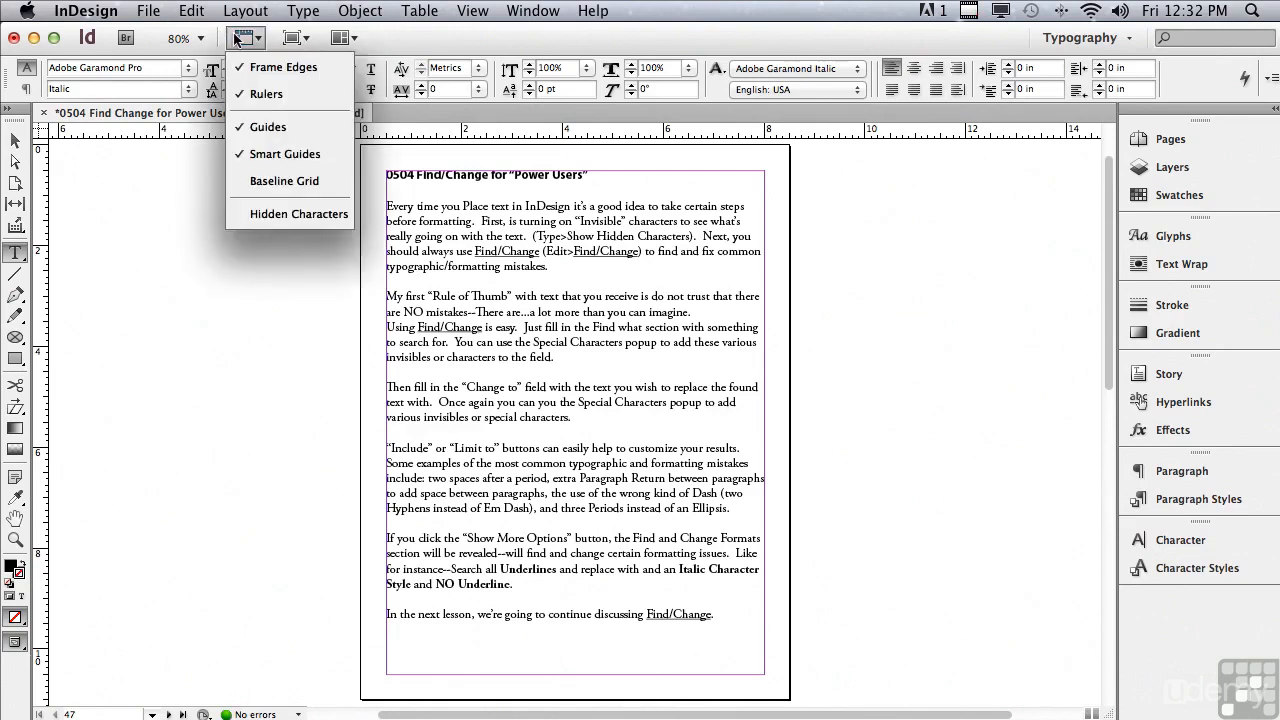
click(268, 216)
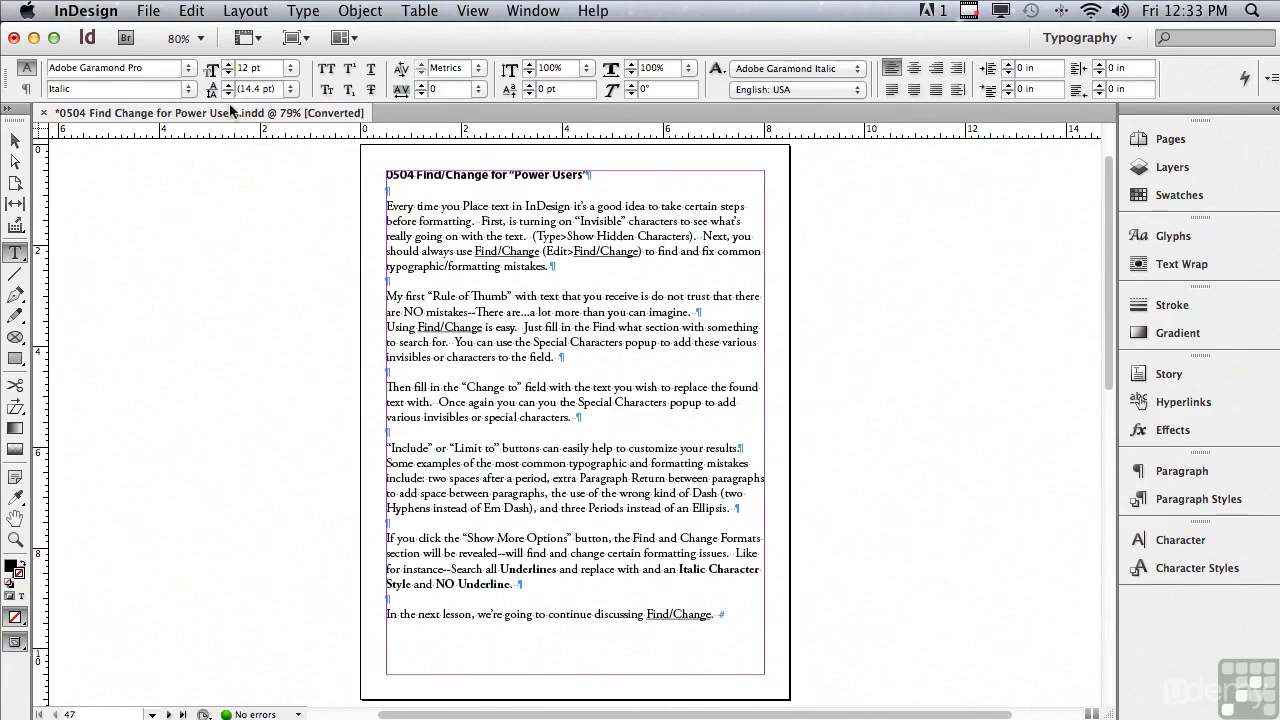
Step: Open Find/Change beside the page and clear both its find formatting and its change formatting
click(192, 11)
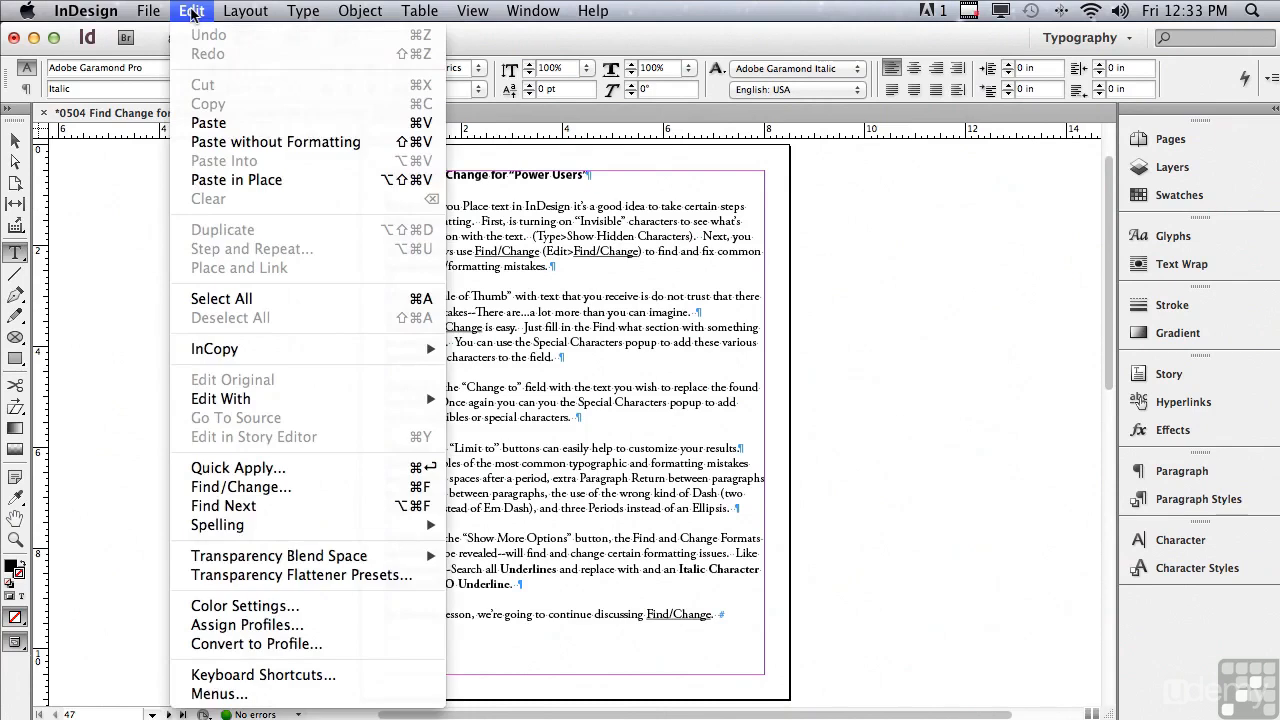
click(250, 487)
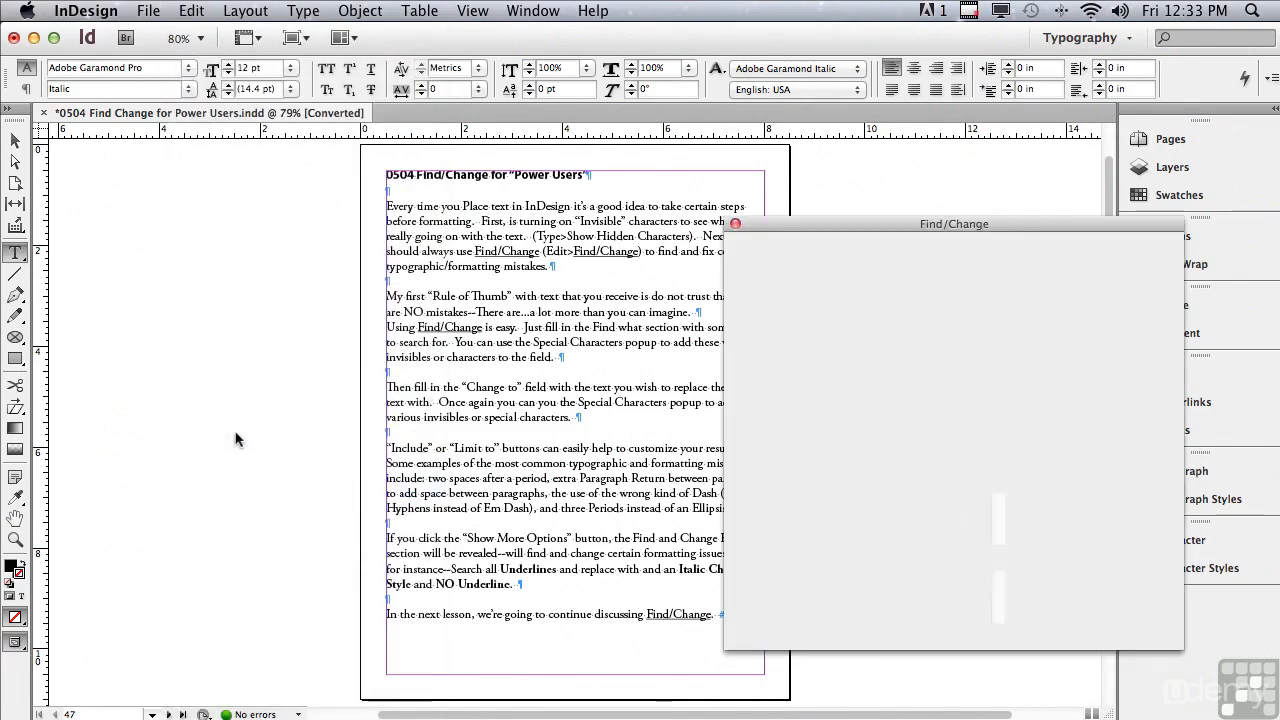
drag(756, 229, 828, 233)
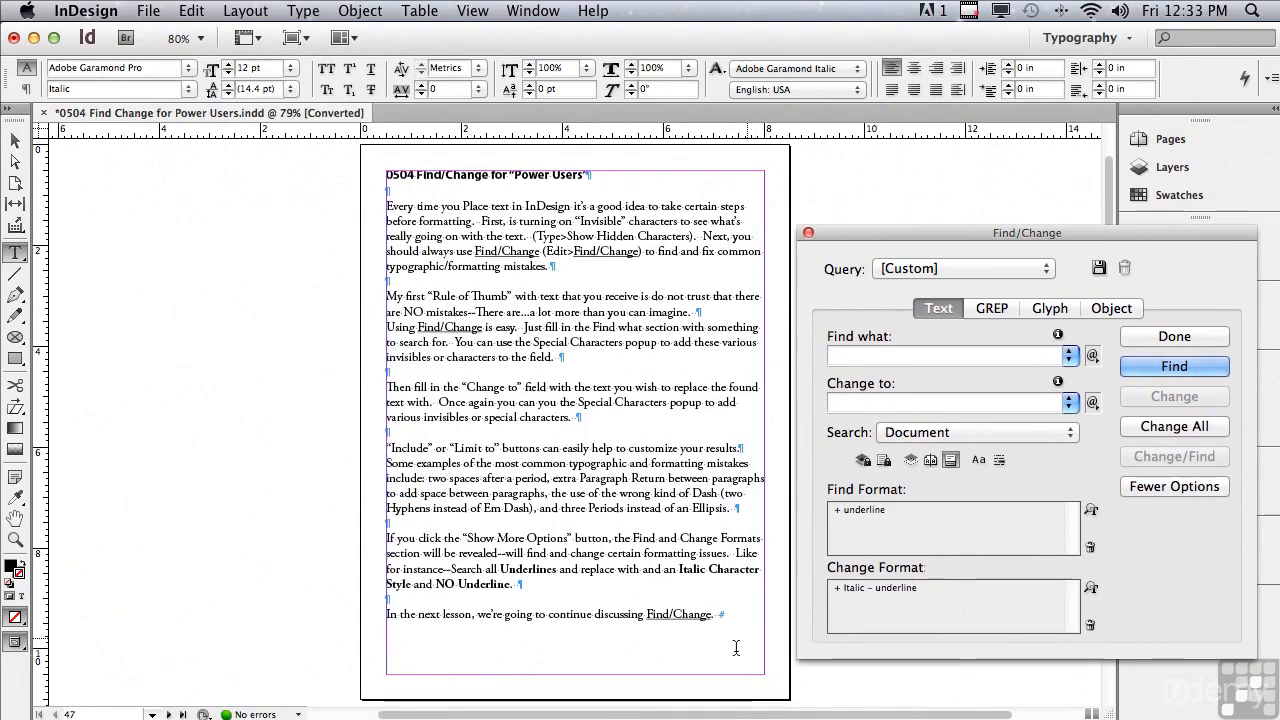
drag(712, 712, 780, 712)
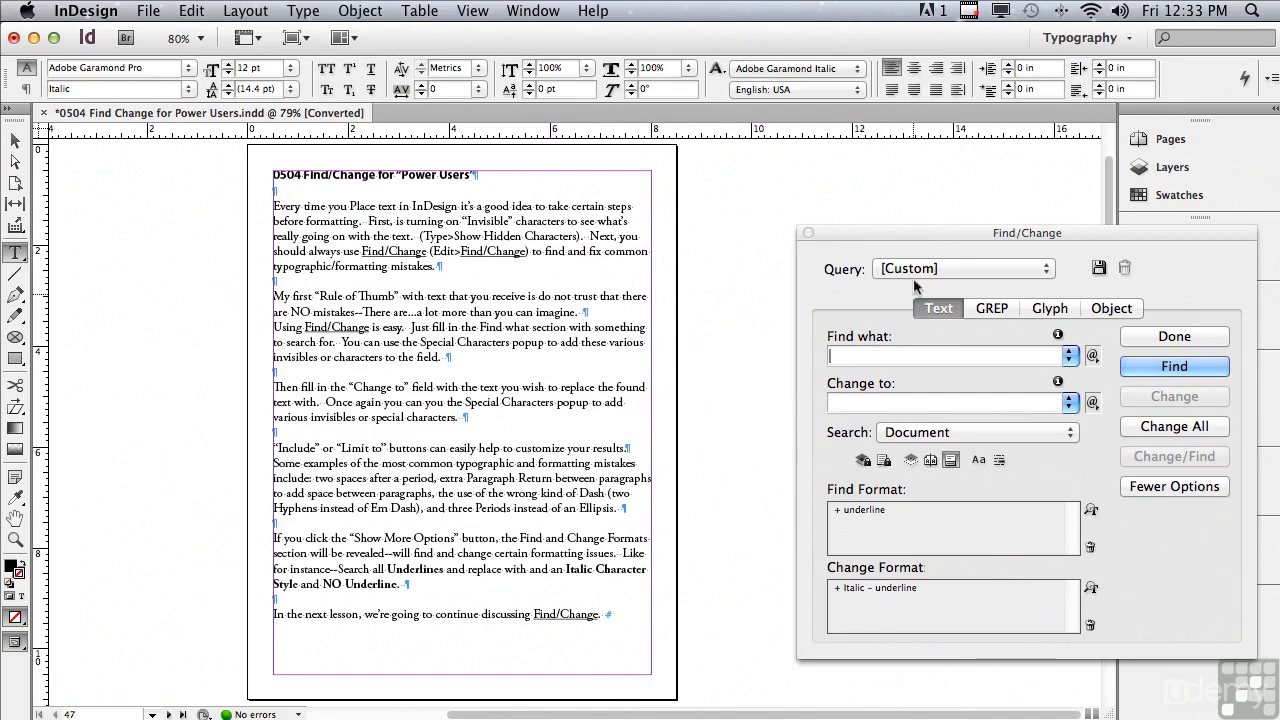
drag(913, 231, 846, 233)
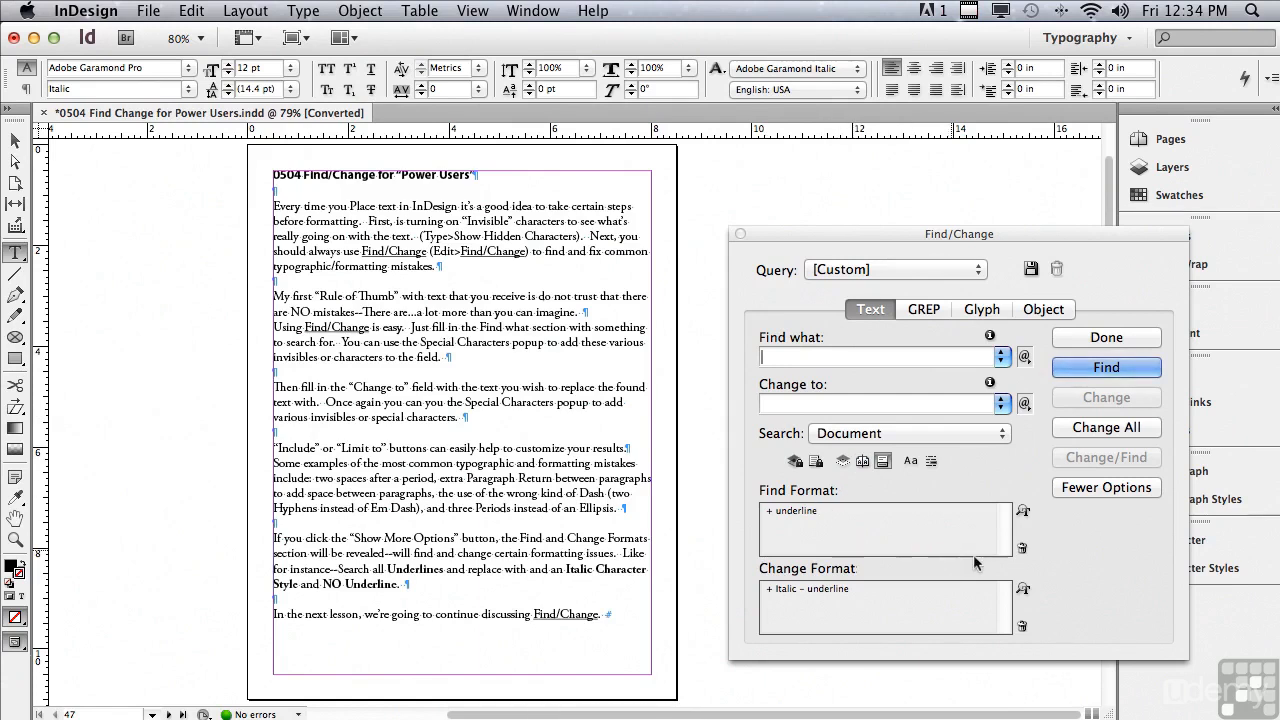
click(1022, 549)
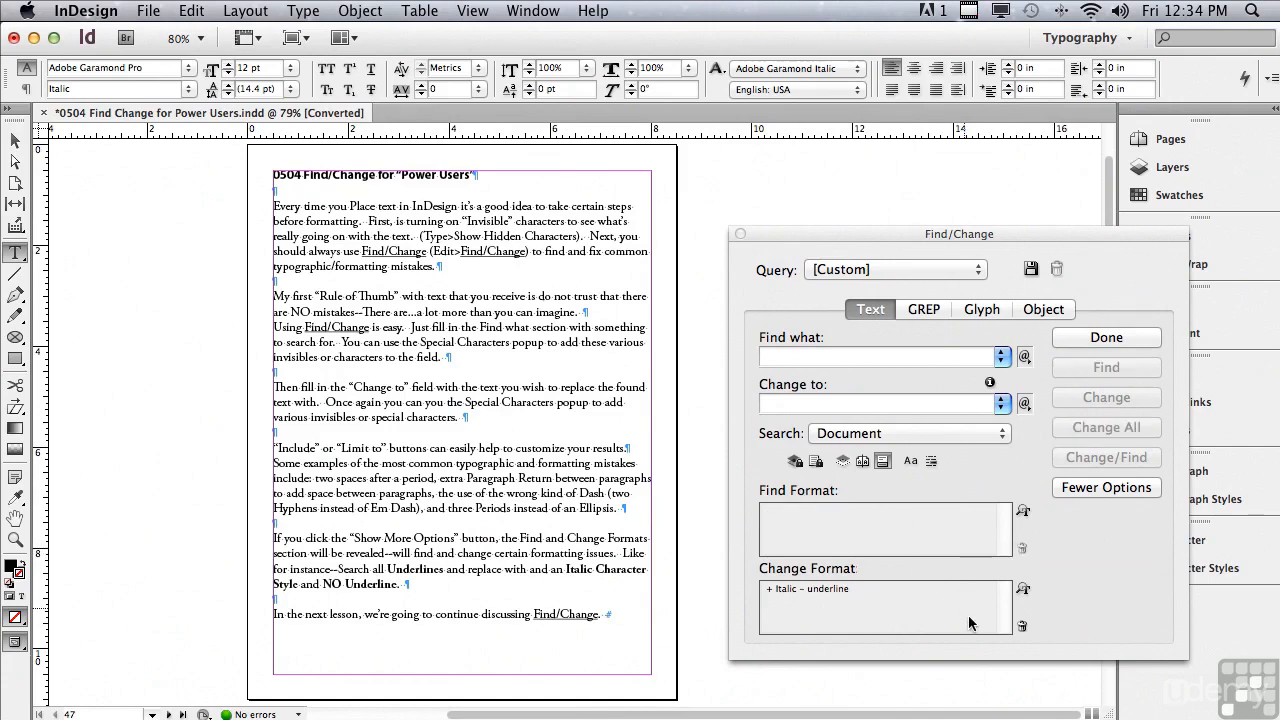
click(1022, 626)
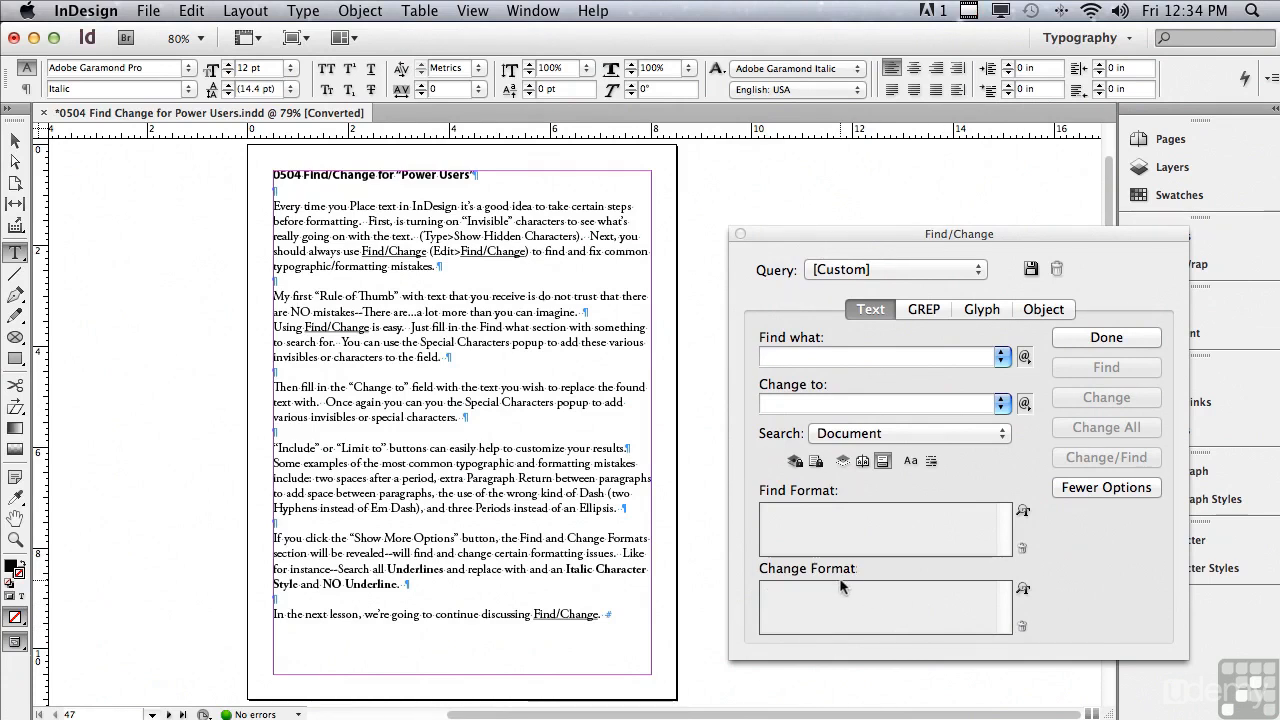
Step: Set the query to find a period followed by two spaces and change it to a period with one space
click(789, 357)
text(.)
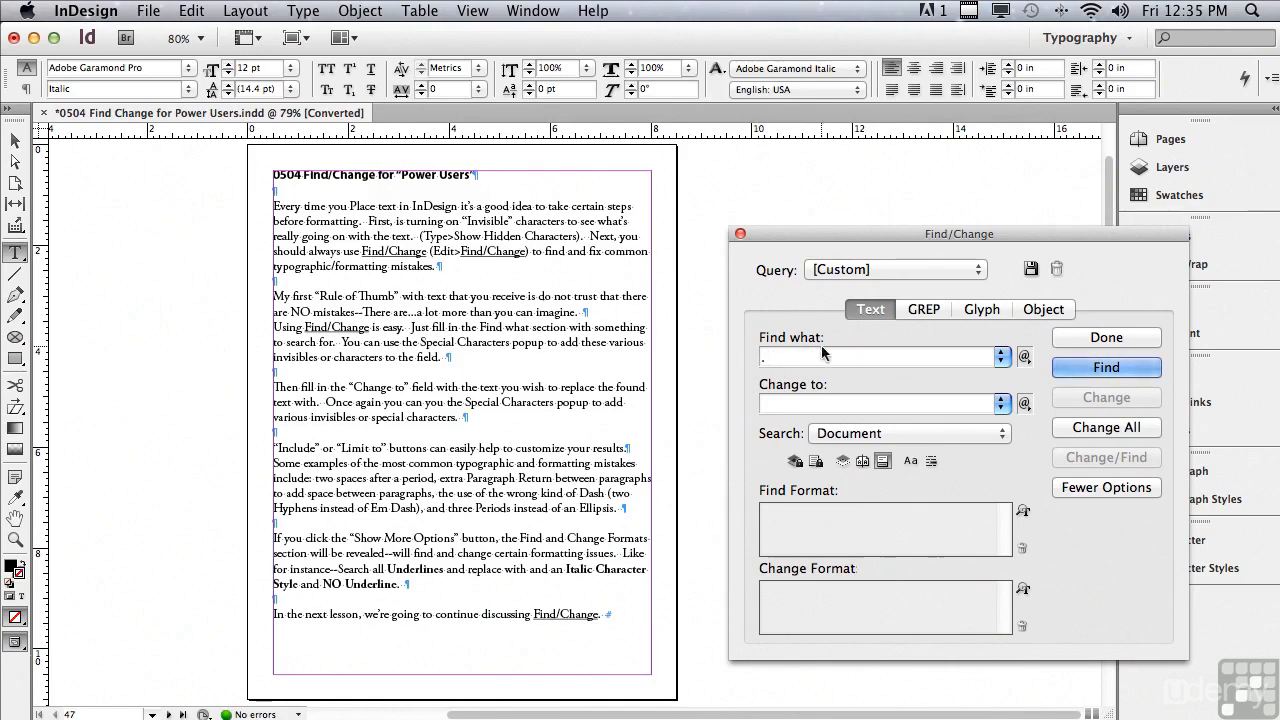
click(786, 408)
text(.)
Step: Try limiting the search scope to selected text in the "Rule of Thumb" paragraph, and return it to Document
click(833, 437)
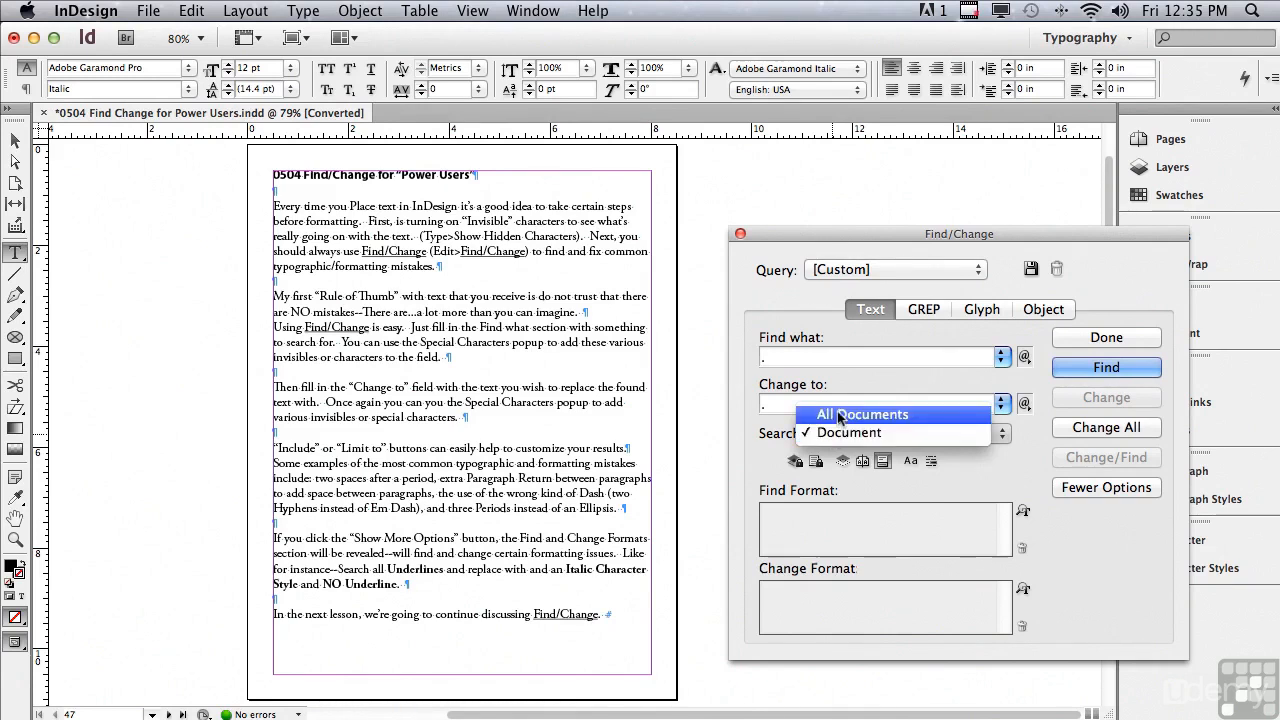
click(746, 422)
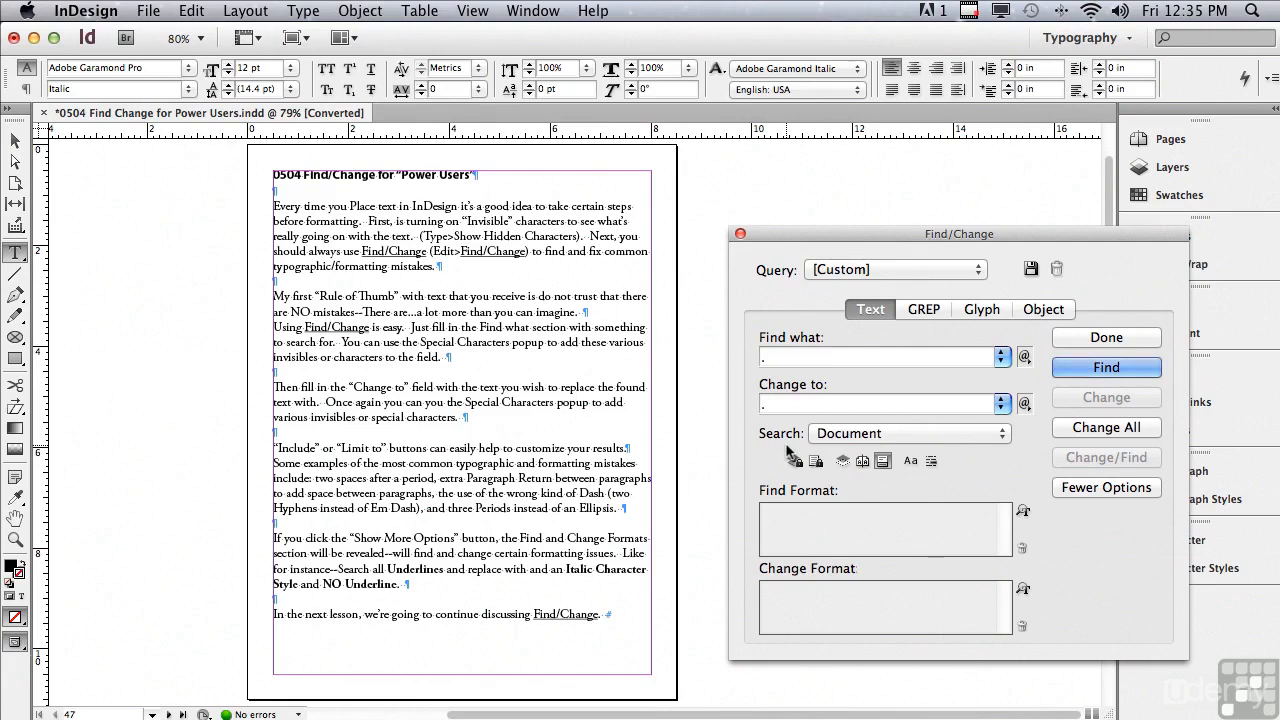
click(455, 298)
double_click(455, 298)
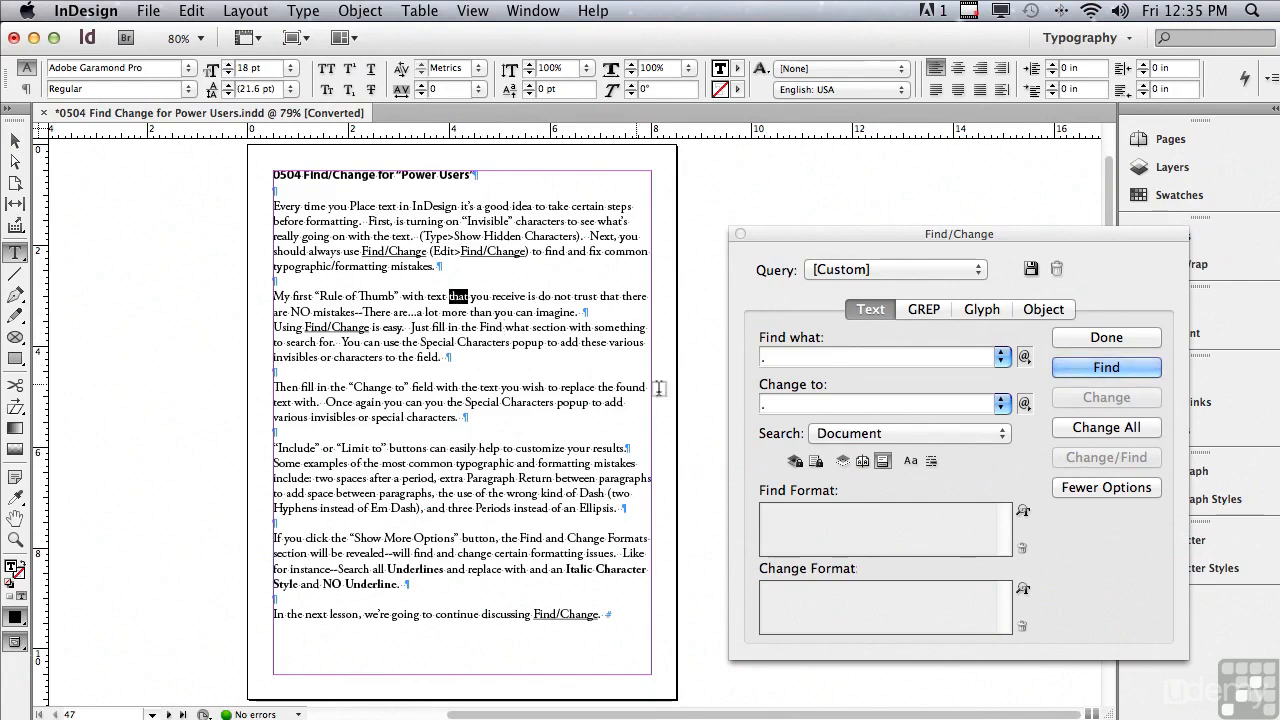
click(830, 436)
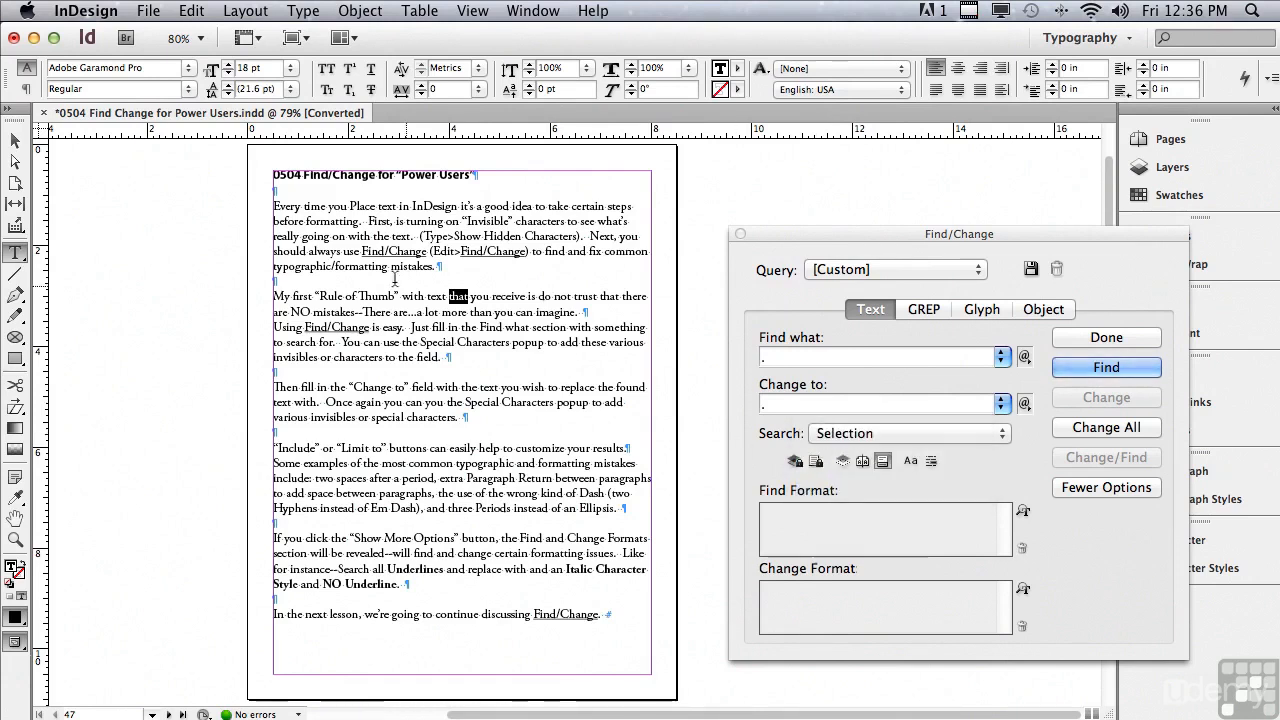
drag(272, 290, 520, 368)
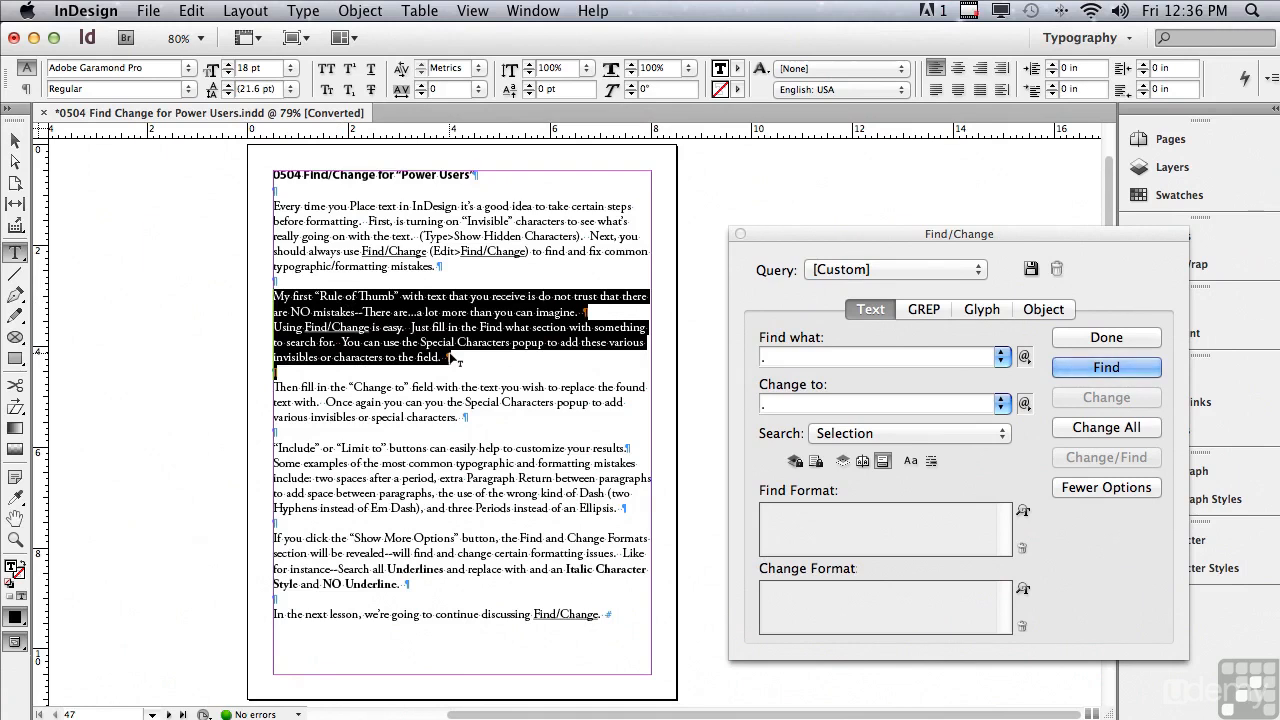
click(834, 433)
click(837, 375)
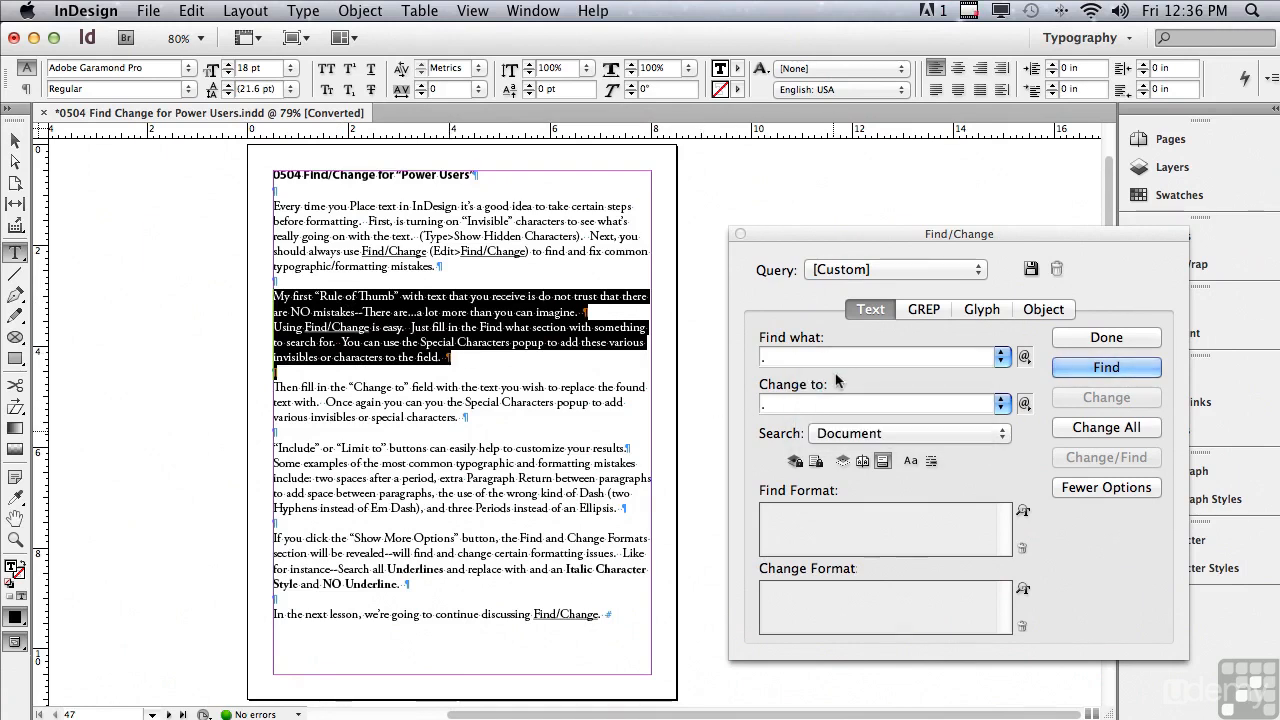
Step: Starting before the title, find and replace the first double space after a period, and replace all remaining matches in the document
click(272, 175)
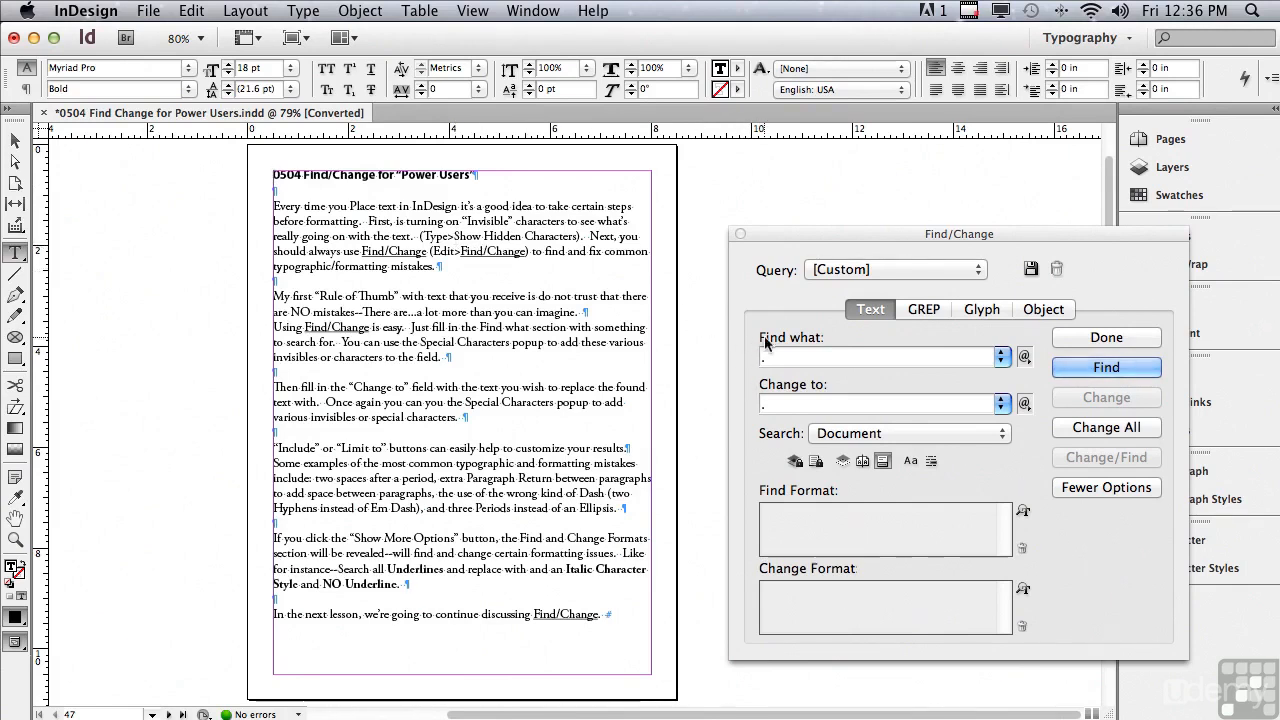
click(1070, 372)
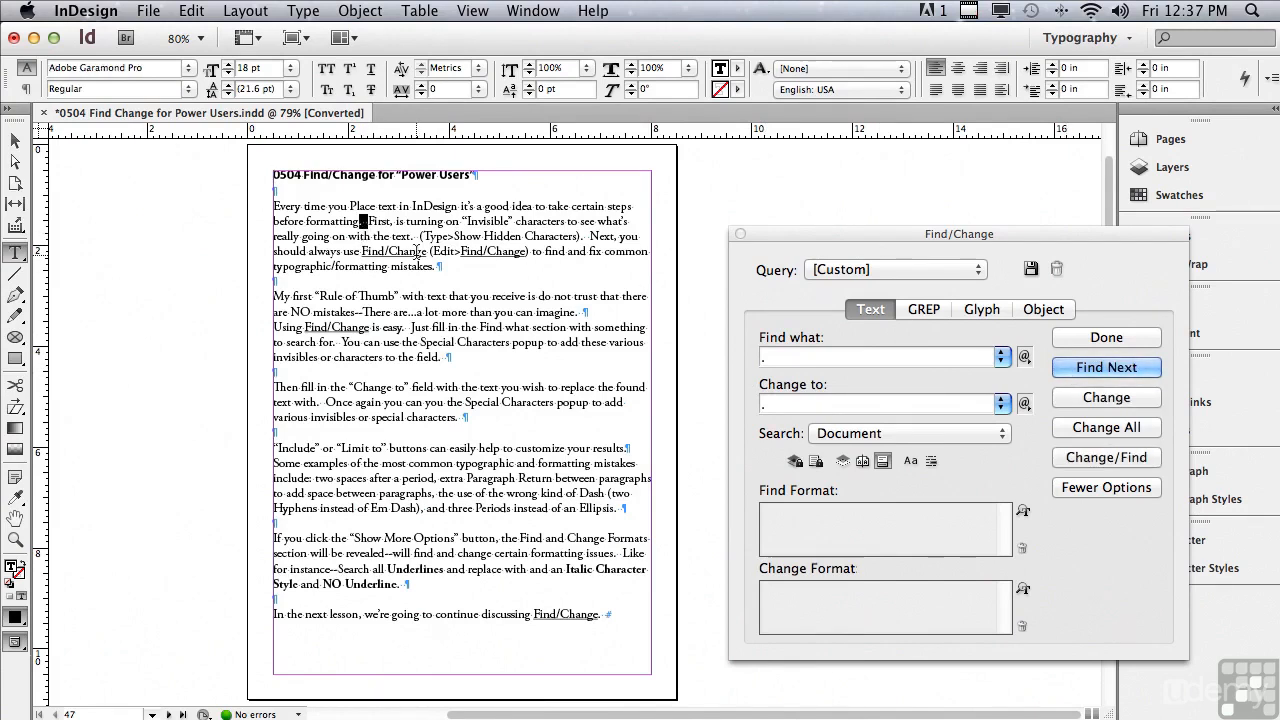
click(1068, 400)
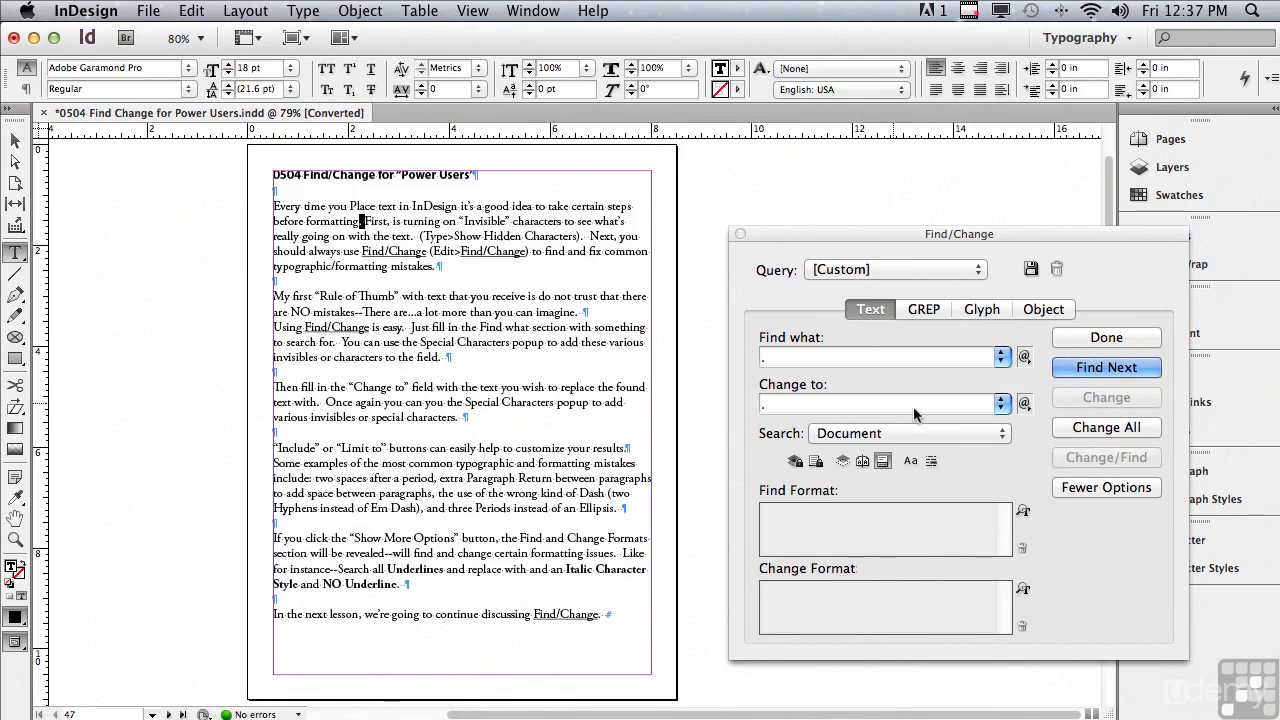
click(1062, 430)
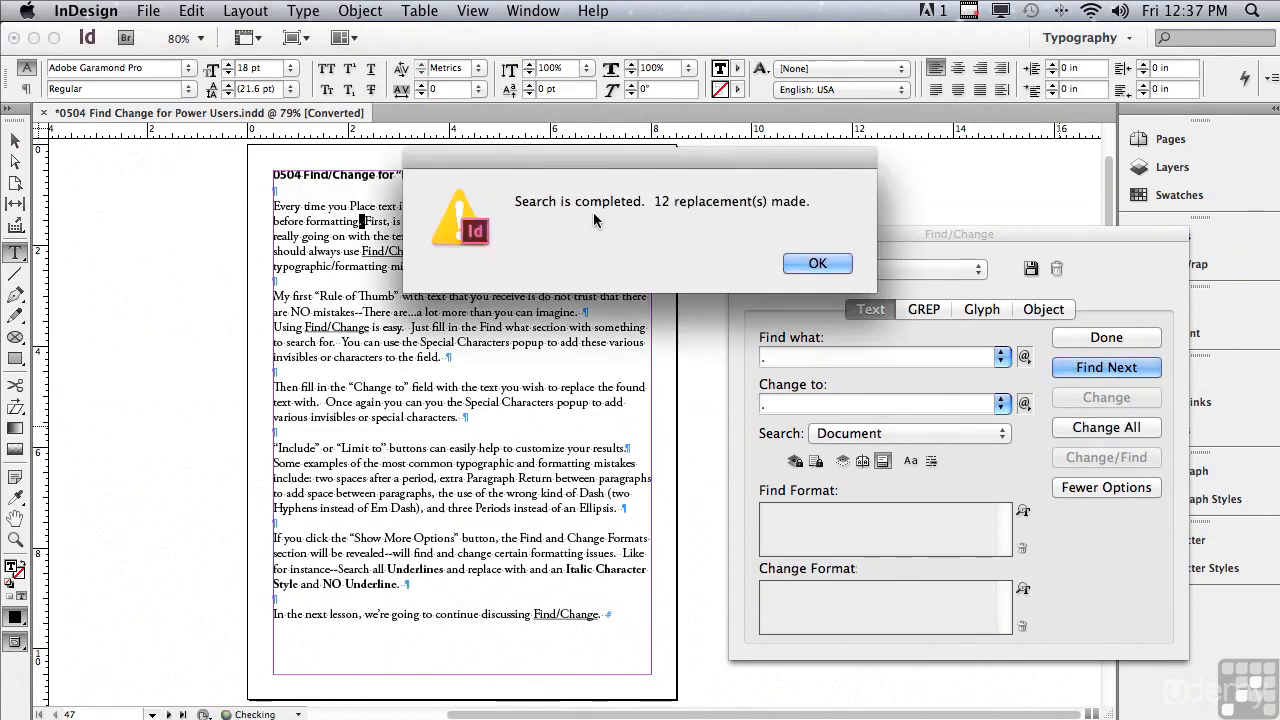
click(810, 266)
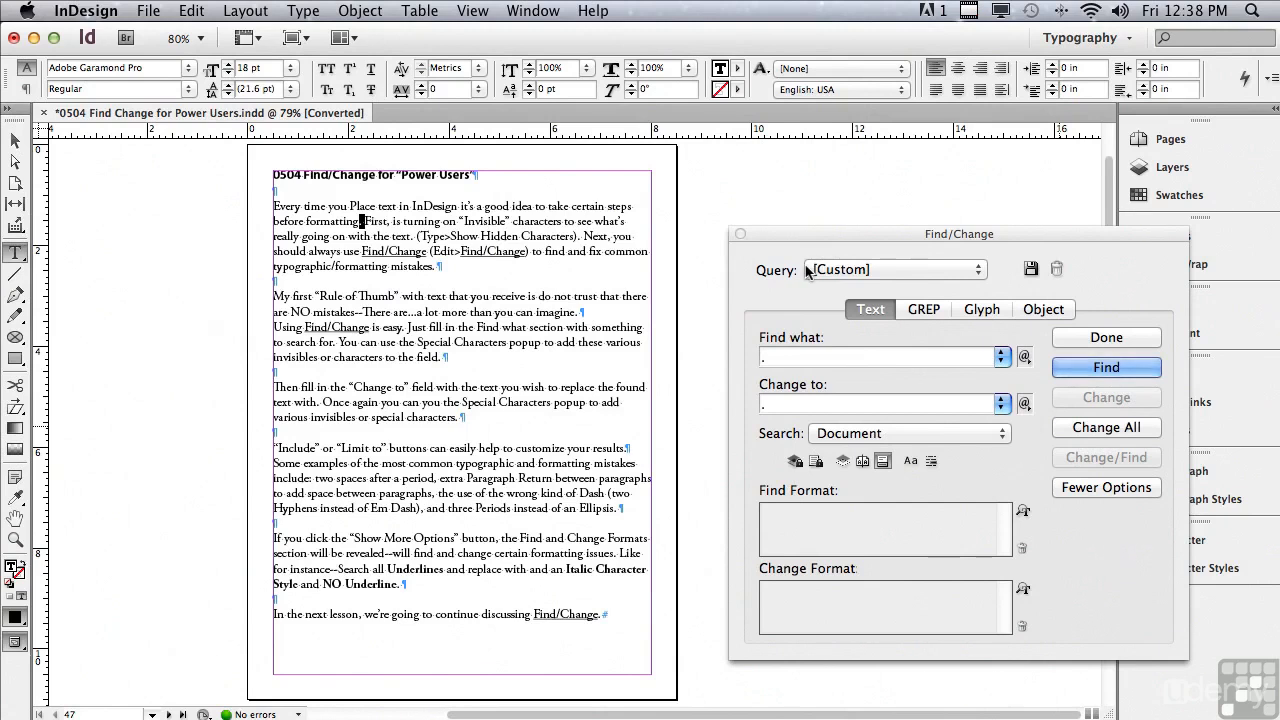
Step: Clear the previous find and change text and set the search text to two End of Paragraph characters (^p^p)
click(796, 356)
drag(796, 356, 728, 340)
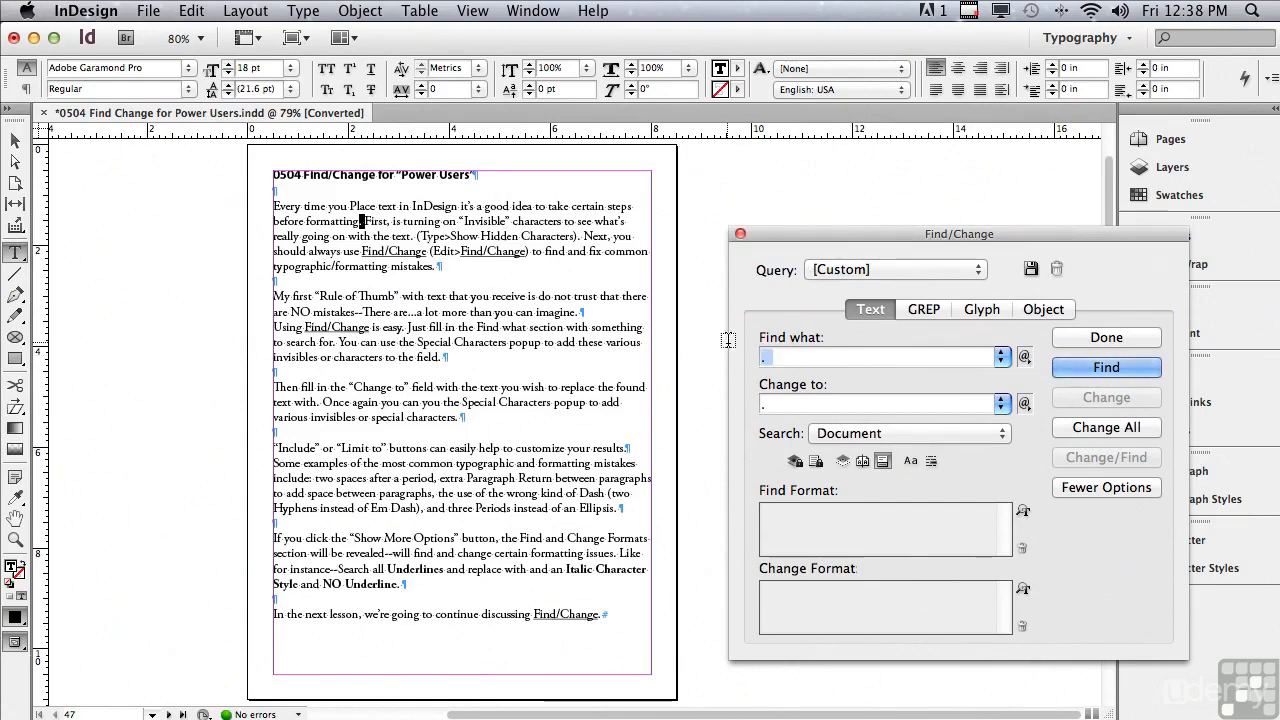
key(BackSpace)
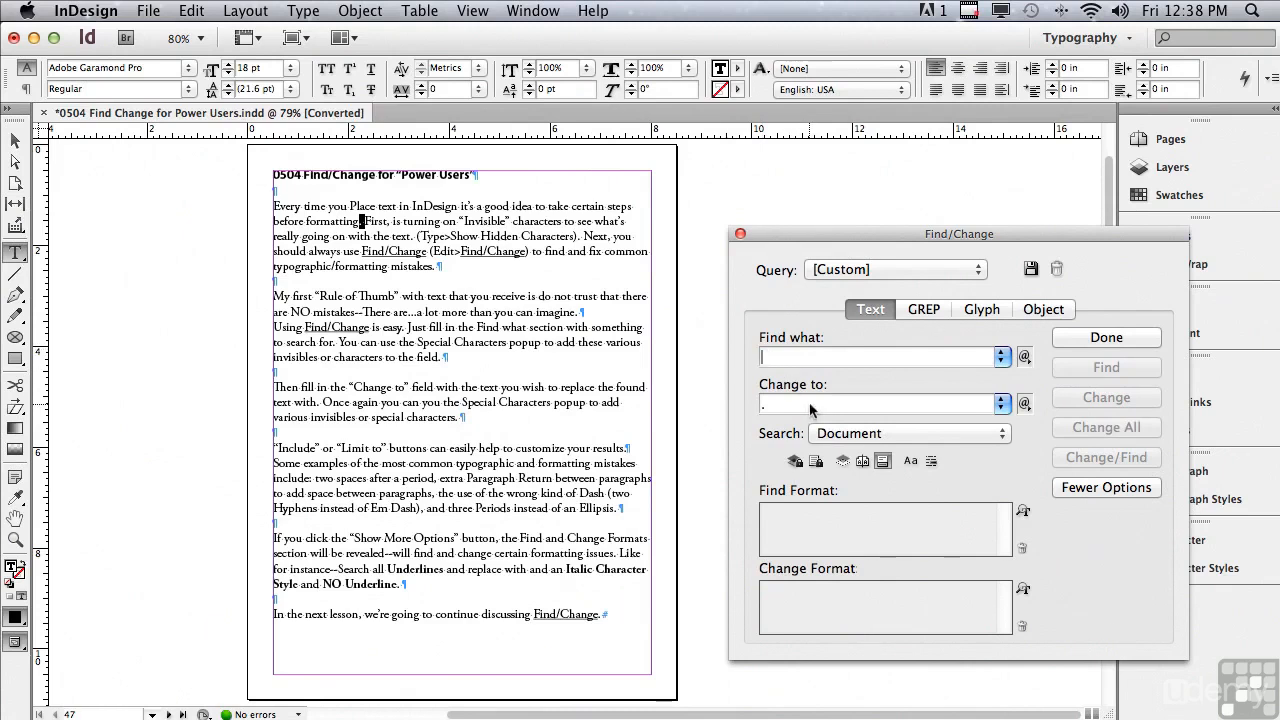
drag(812, 404, 743, 396)
click(1024, 357)
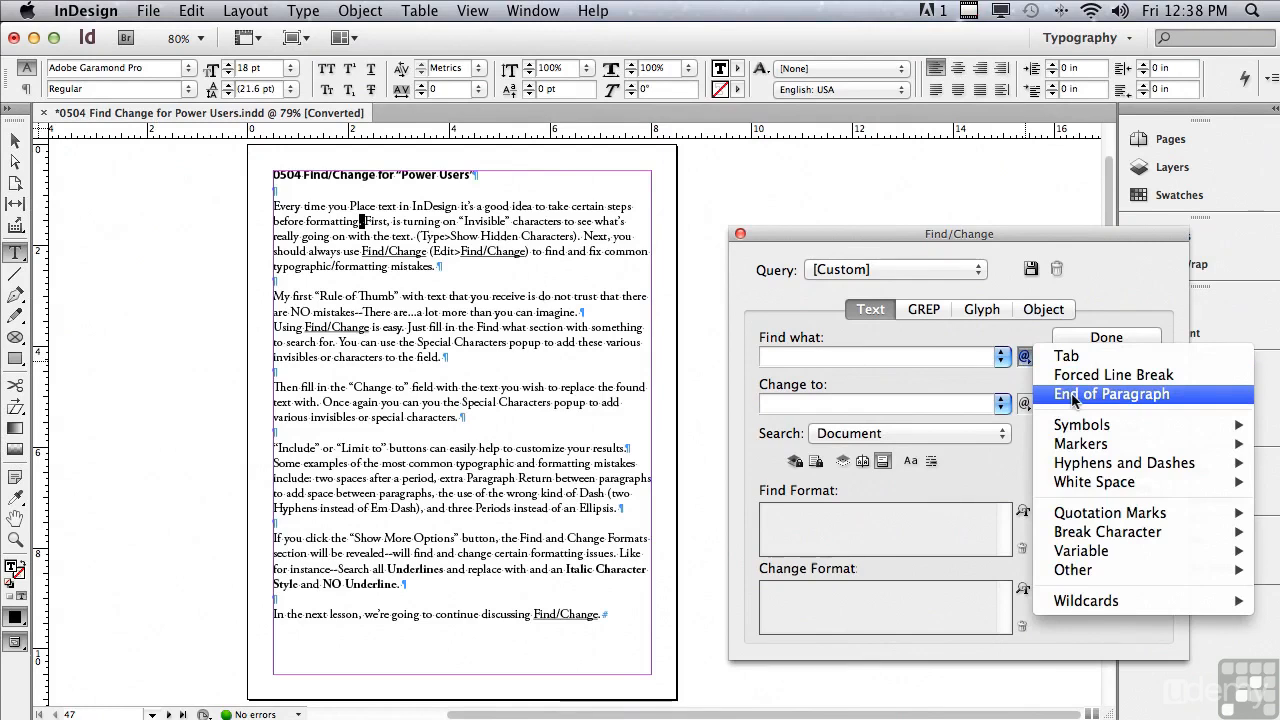
click(1072, 394)
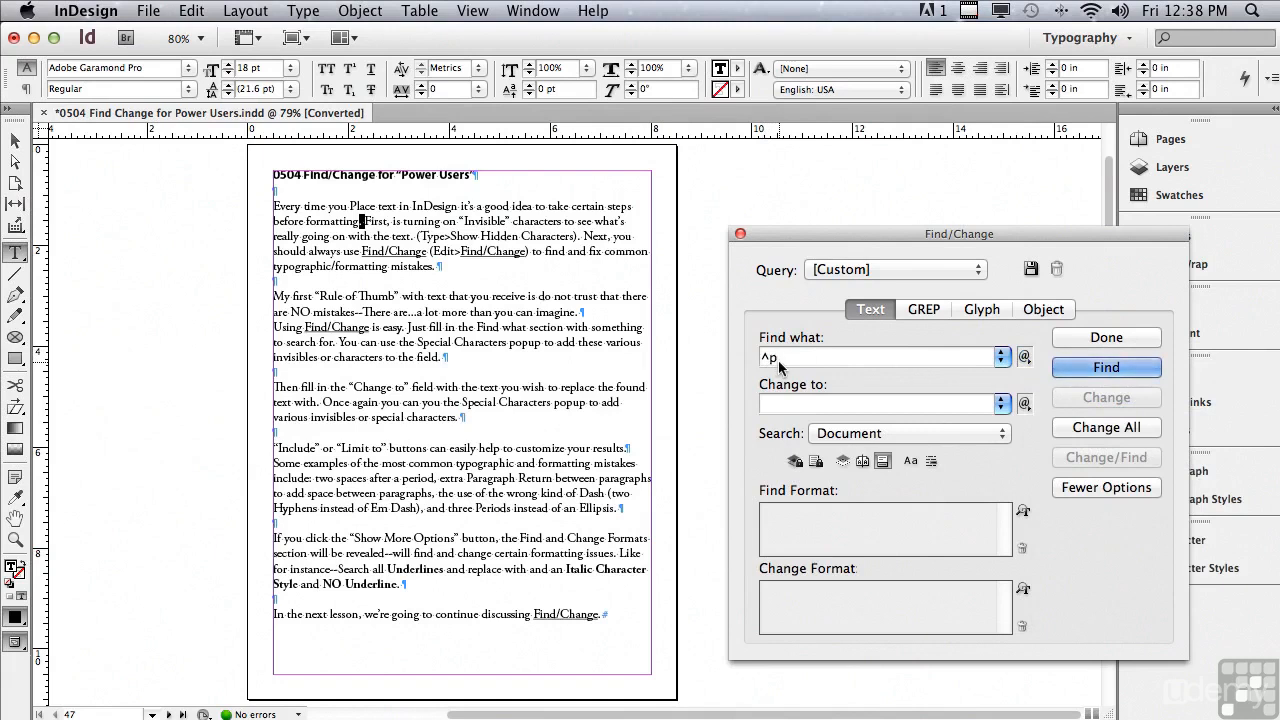
click(1024, 357)
click(1100, 394)
Step: Set the replacement text to one End of Paragraph character (^p) and find the first double paragraph return
click(772, 405)
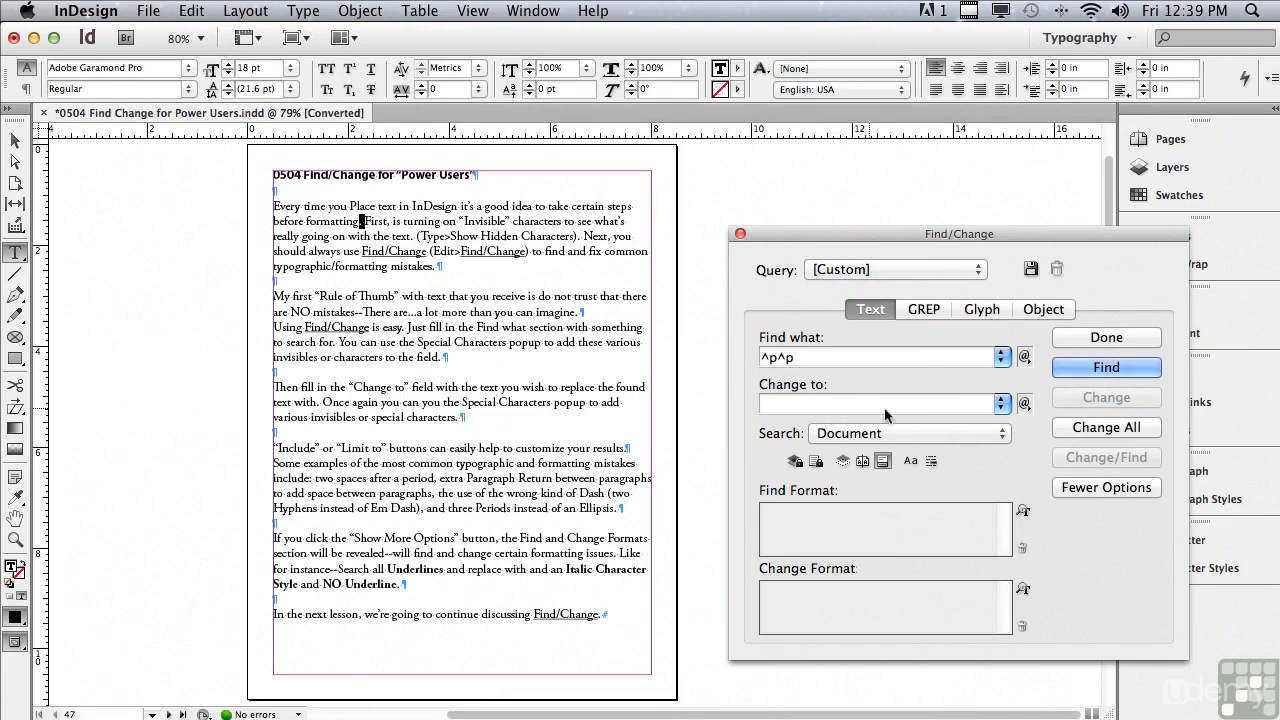
click(1024, 405)
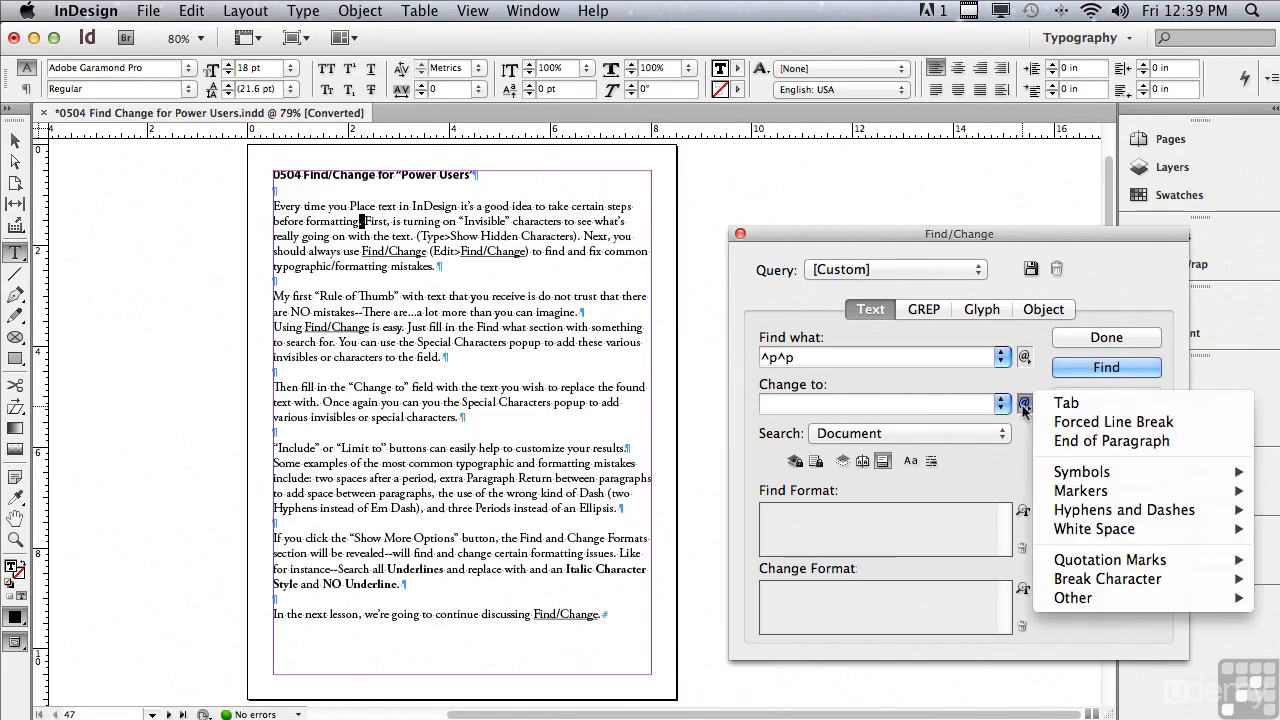
click(1061, 445)
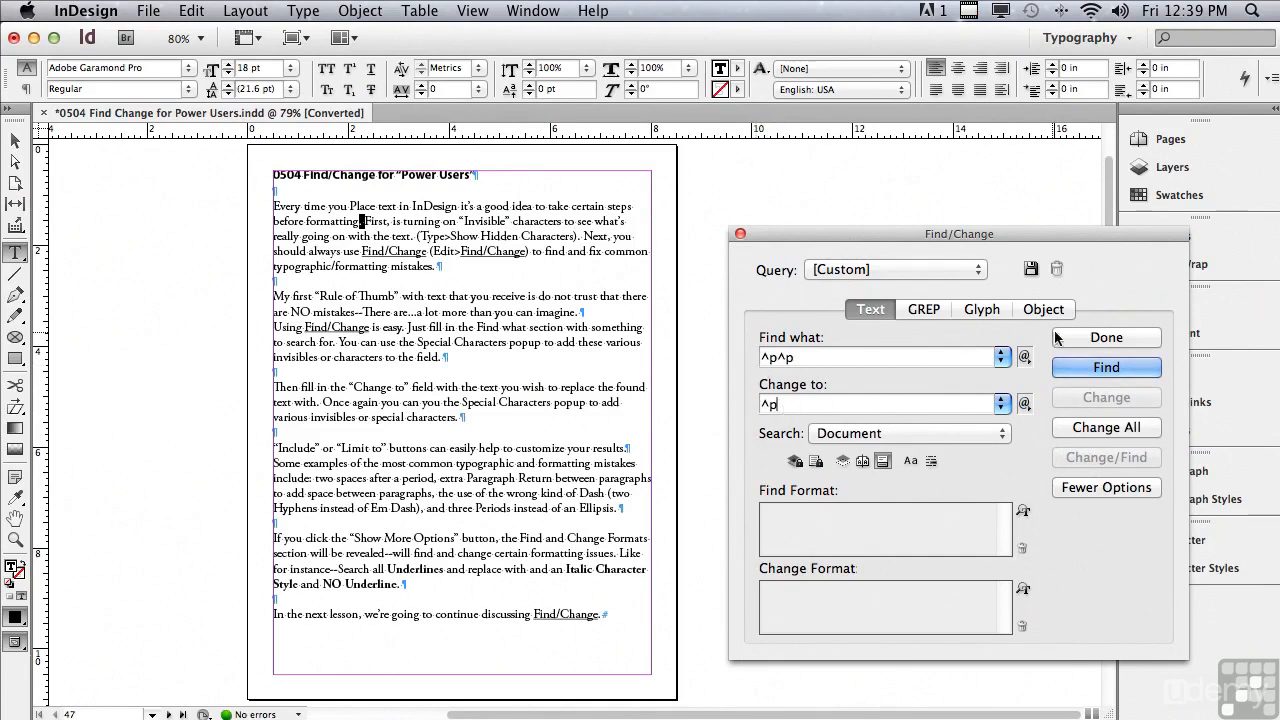
click(1105, 367)
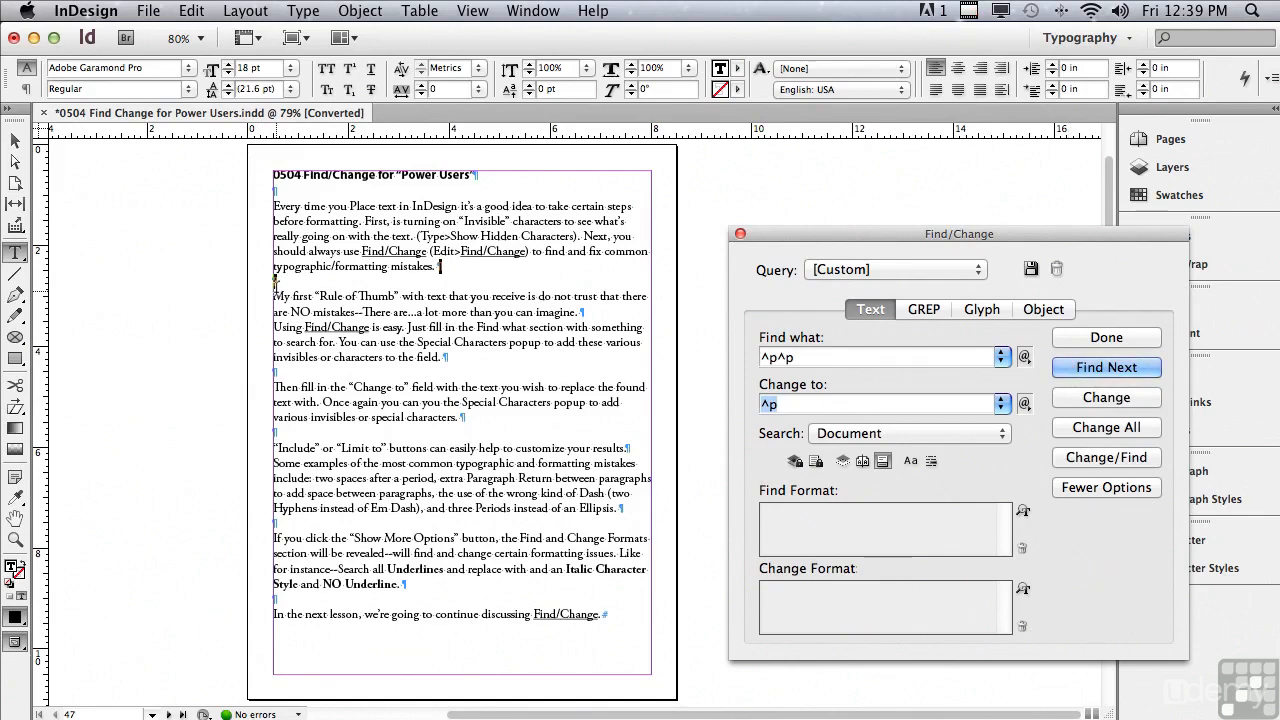
Step: Replace the found double paragraph return with a single one, and replace all remaining matches in the document
click(1068, 399)
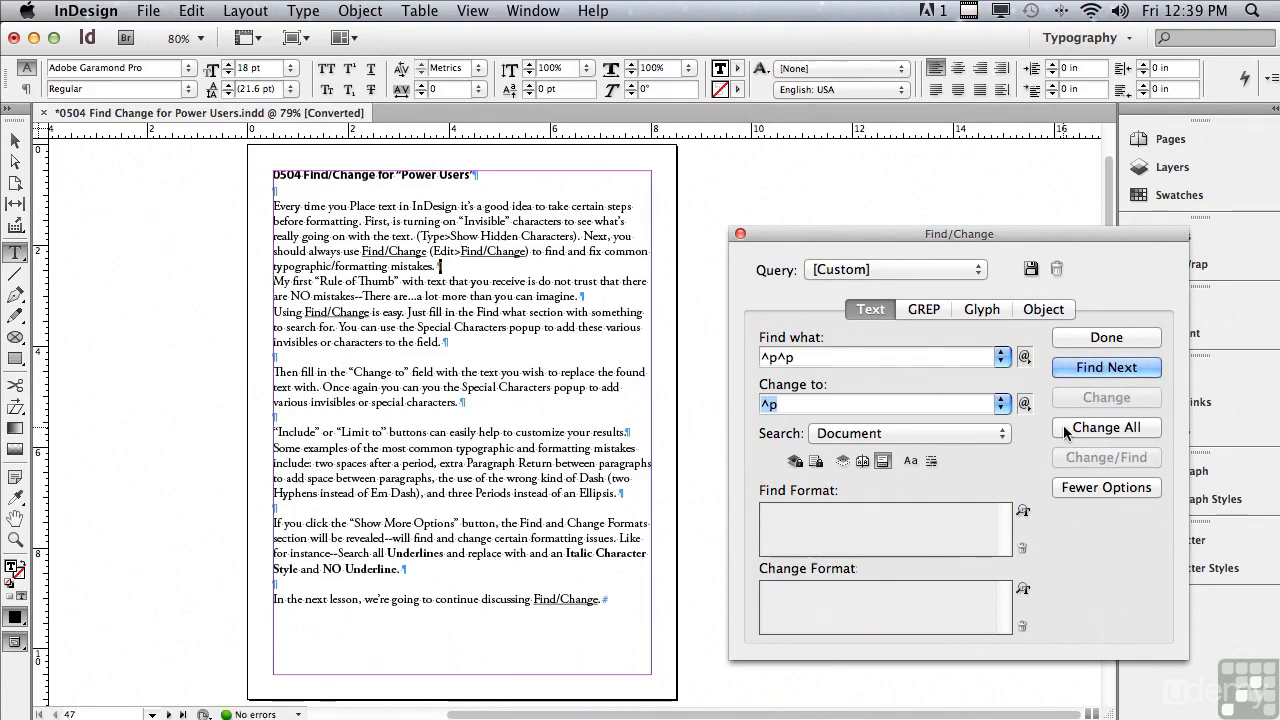
click(1064, 427)
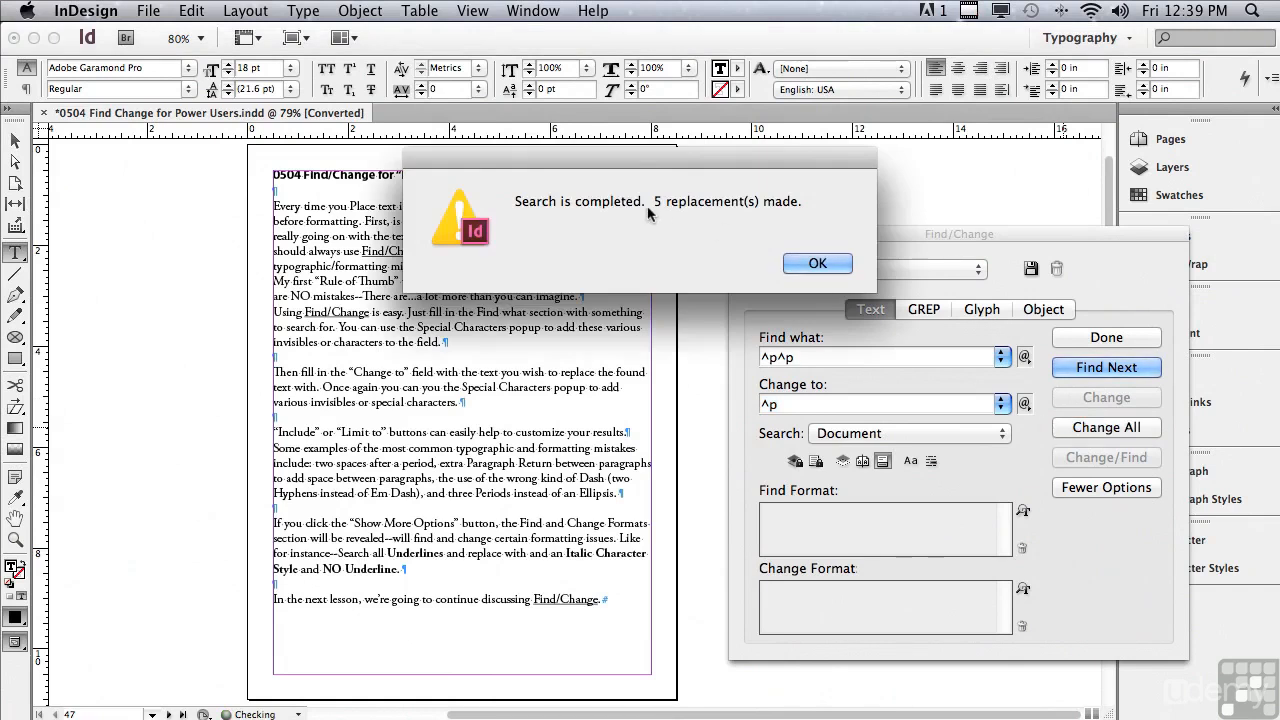
click(796, 263)
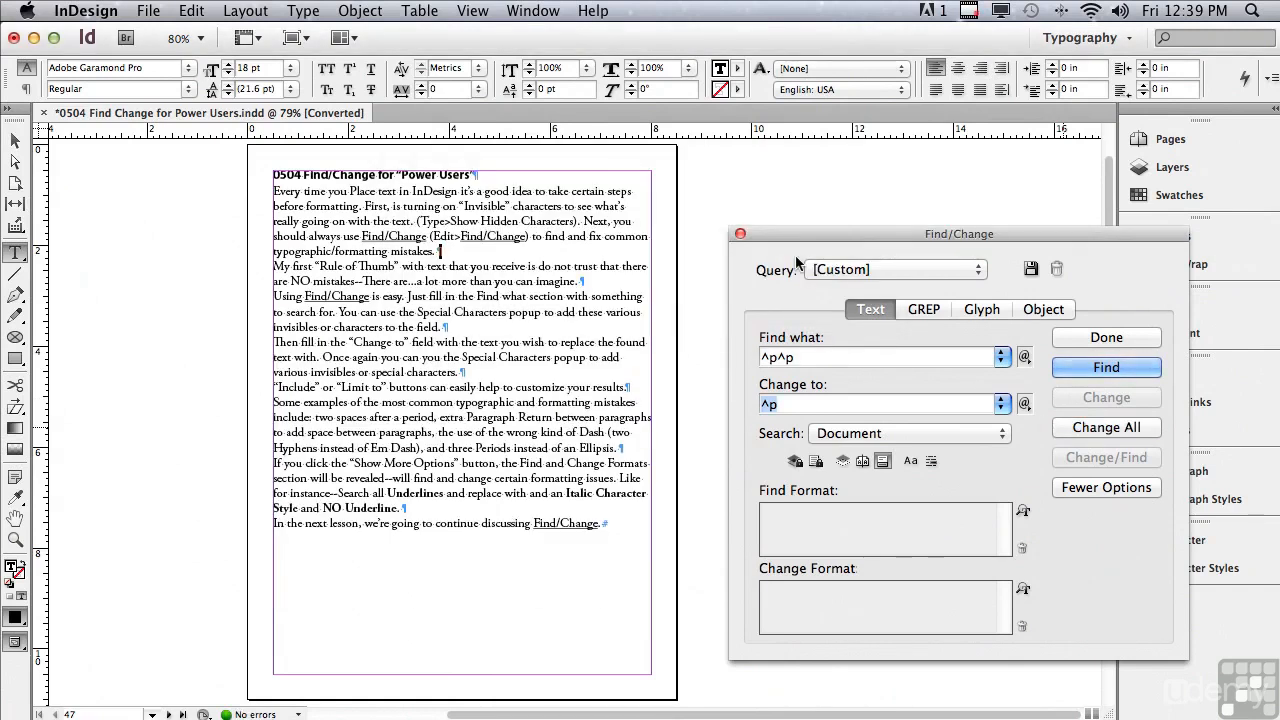
Step: Set the search text to two hyphens (--) and the replacement text to an Em Dash (^_)
drag(805, 360, 769, 348)
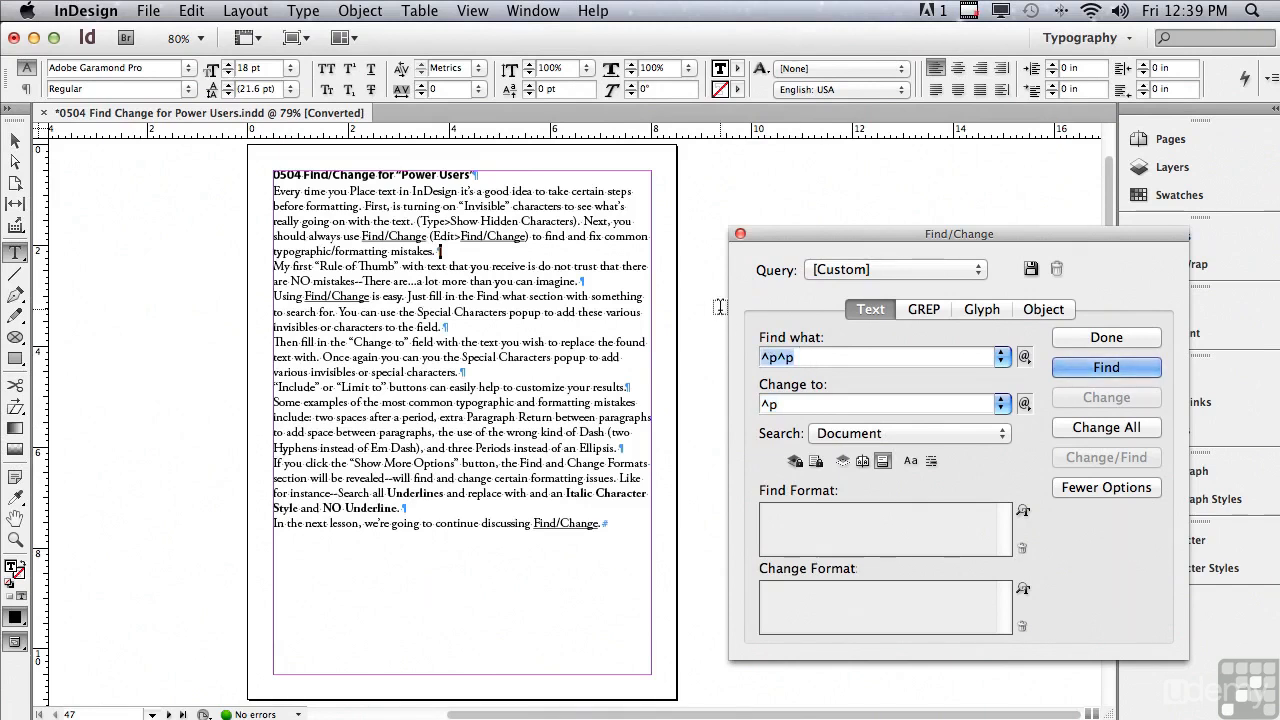
text(--)
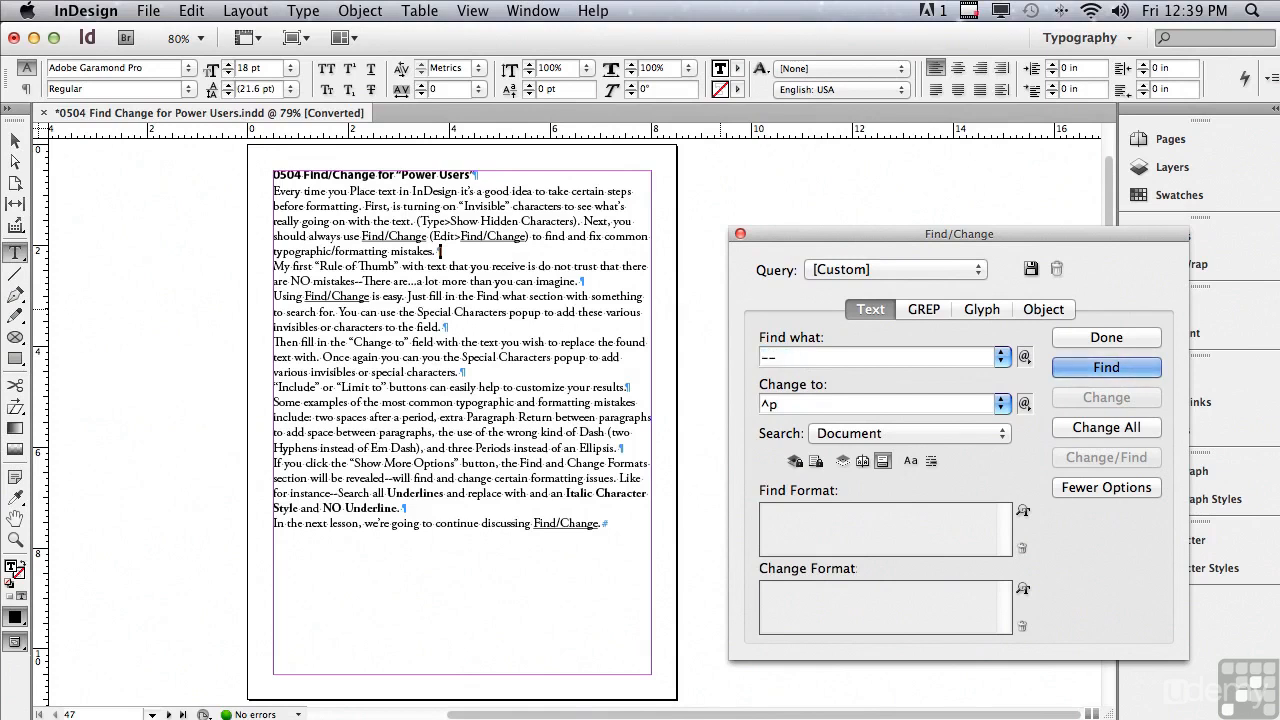
key(Tab)
key(BackSpace)
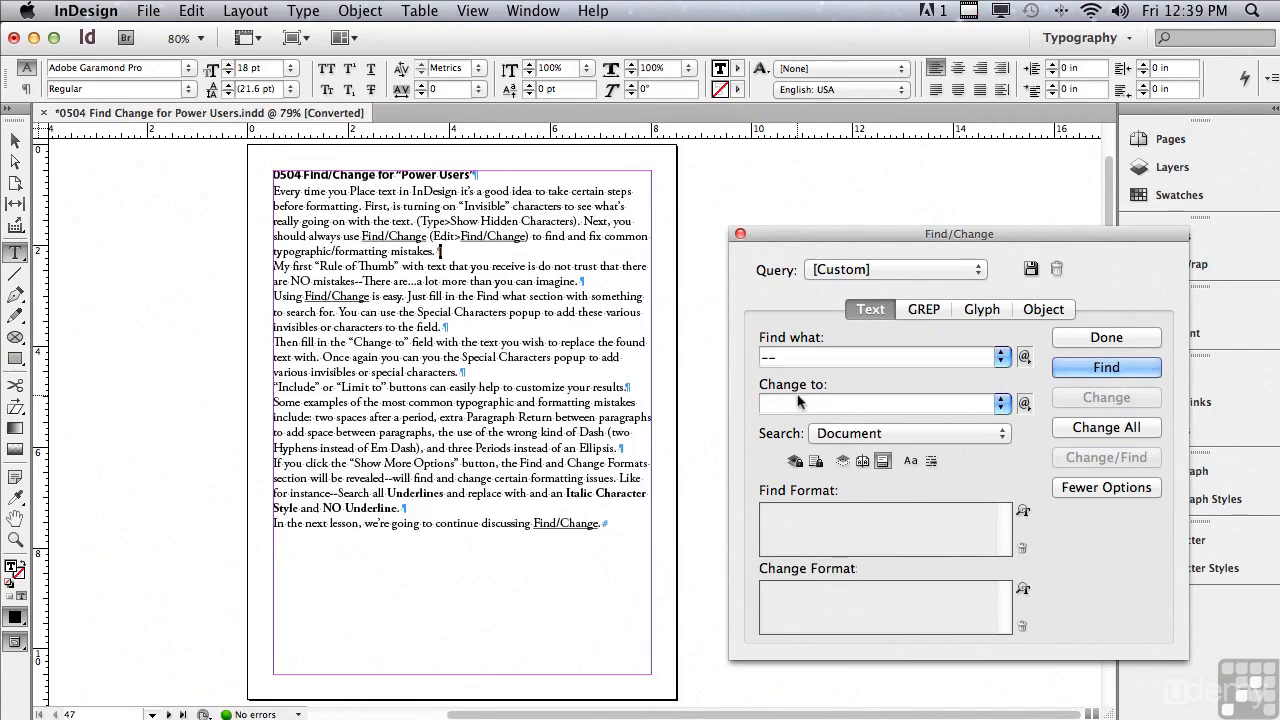
click(1024, 404)
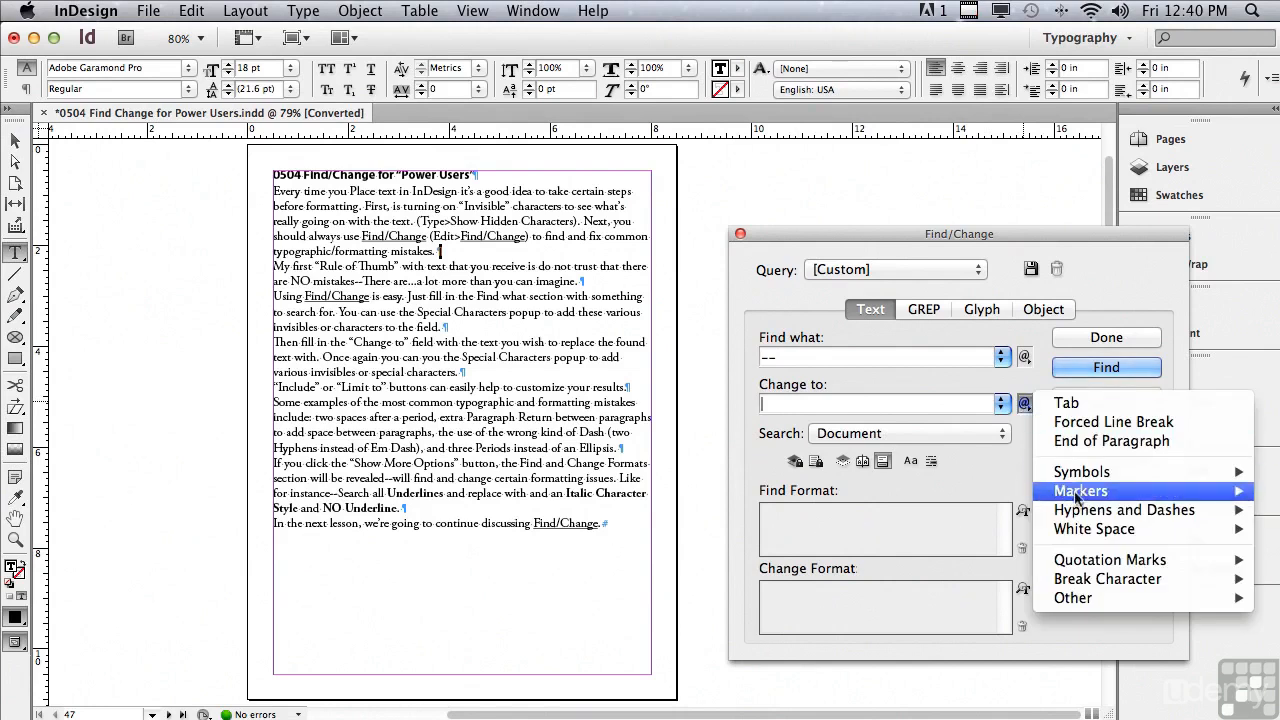
mouse_move(1130, 510)
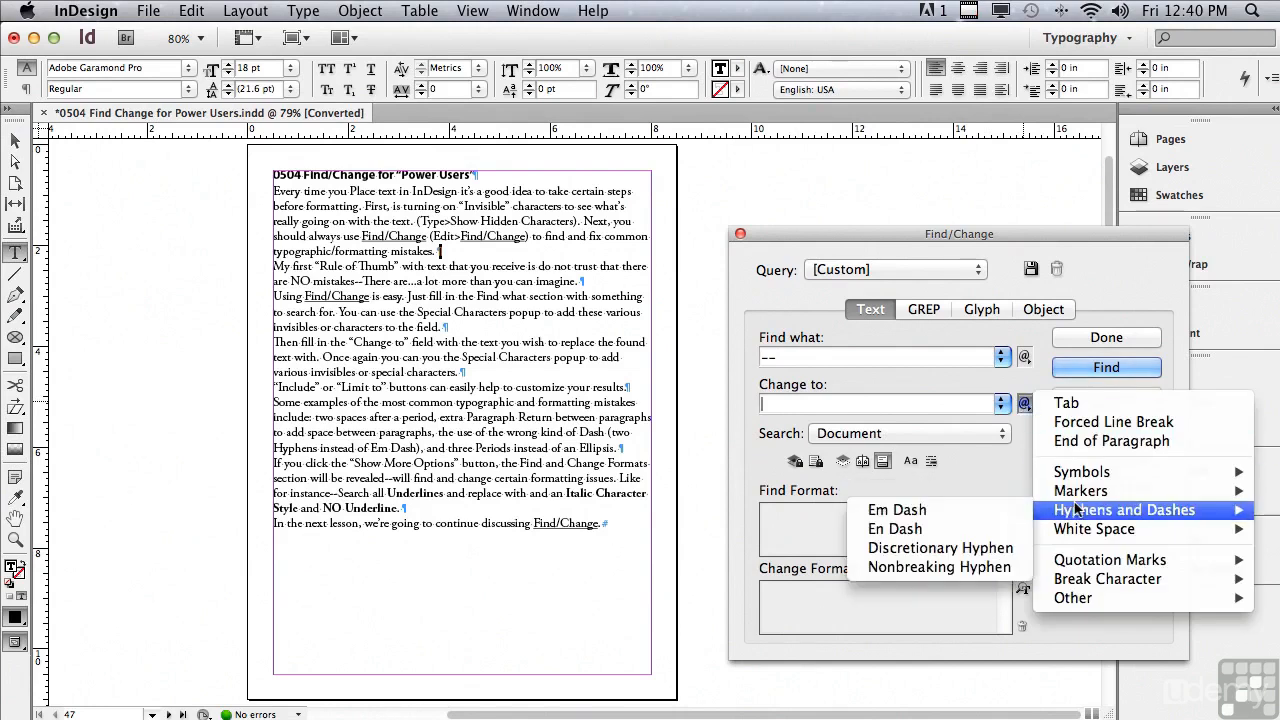
click(993, 517)
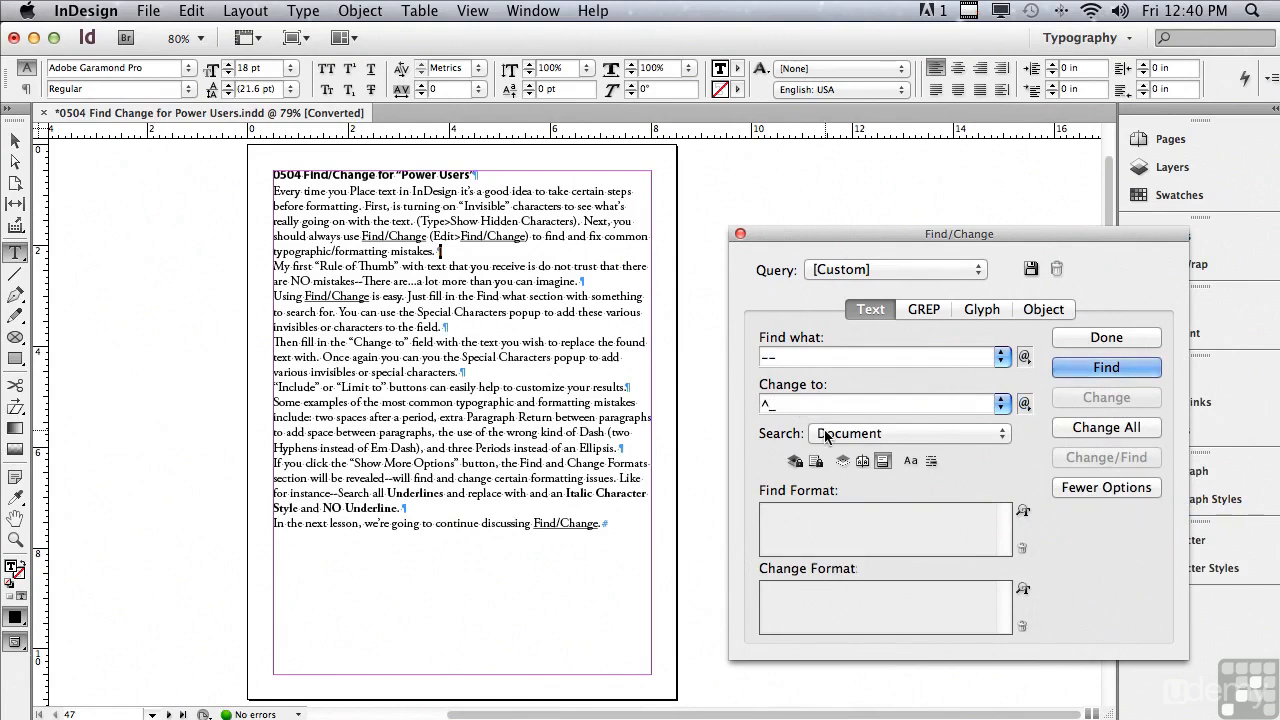
Step: Find and replace the first double hyphen with an em dash, and replace all remaining matches in the document
click(1059, 368)
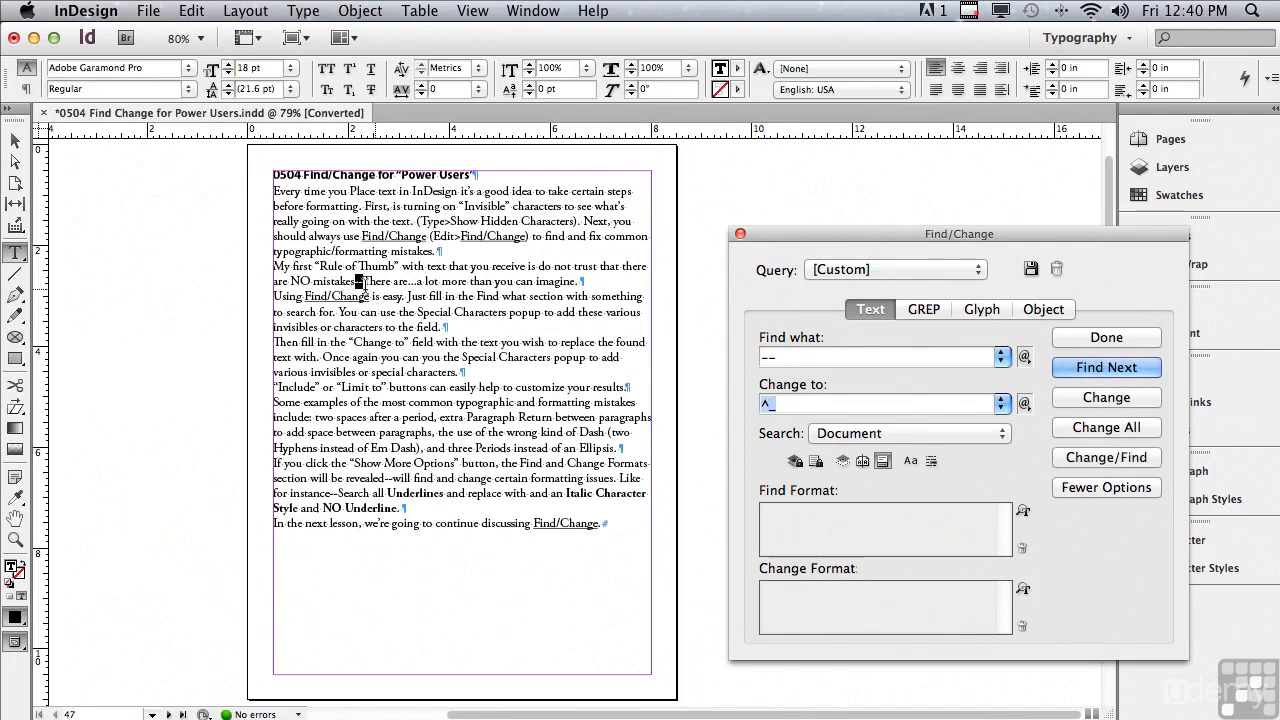
click(1071, 396)
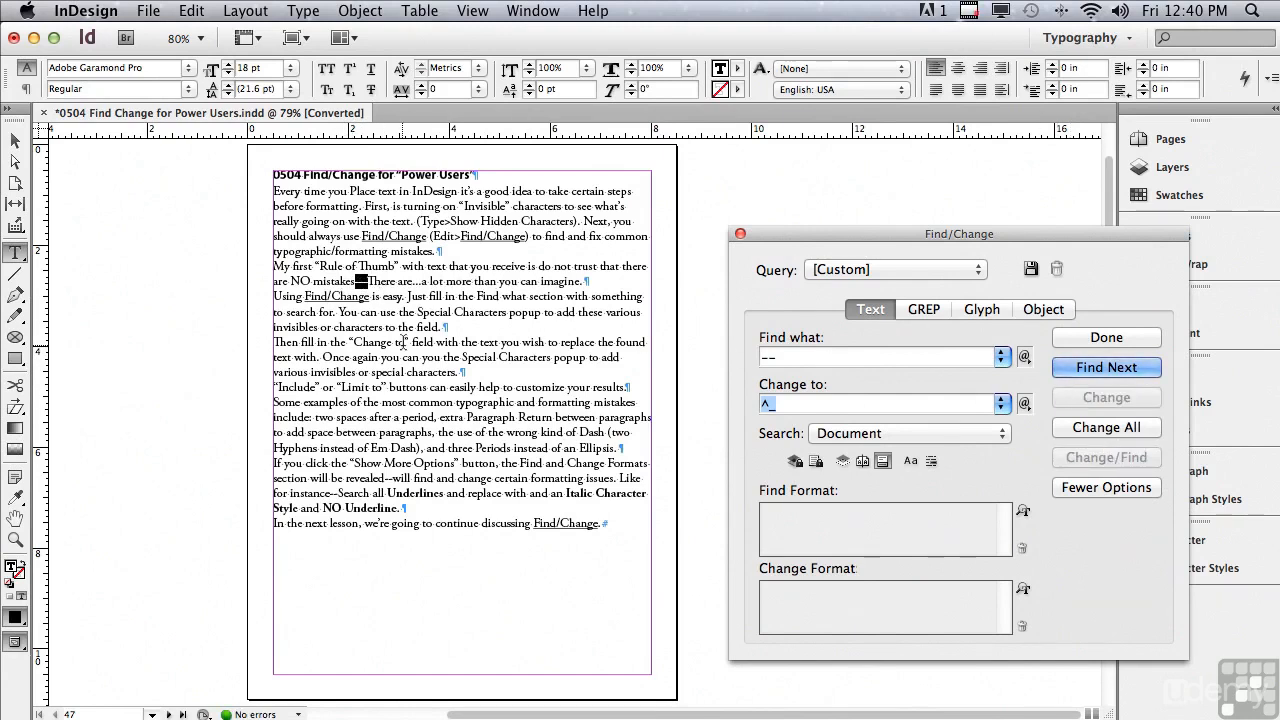
click(1090, 430)
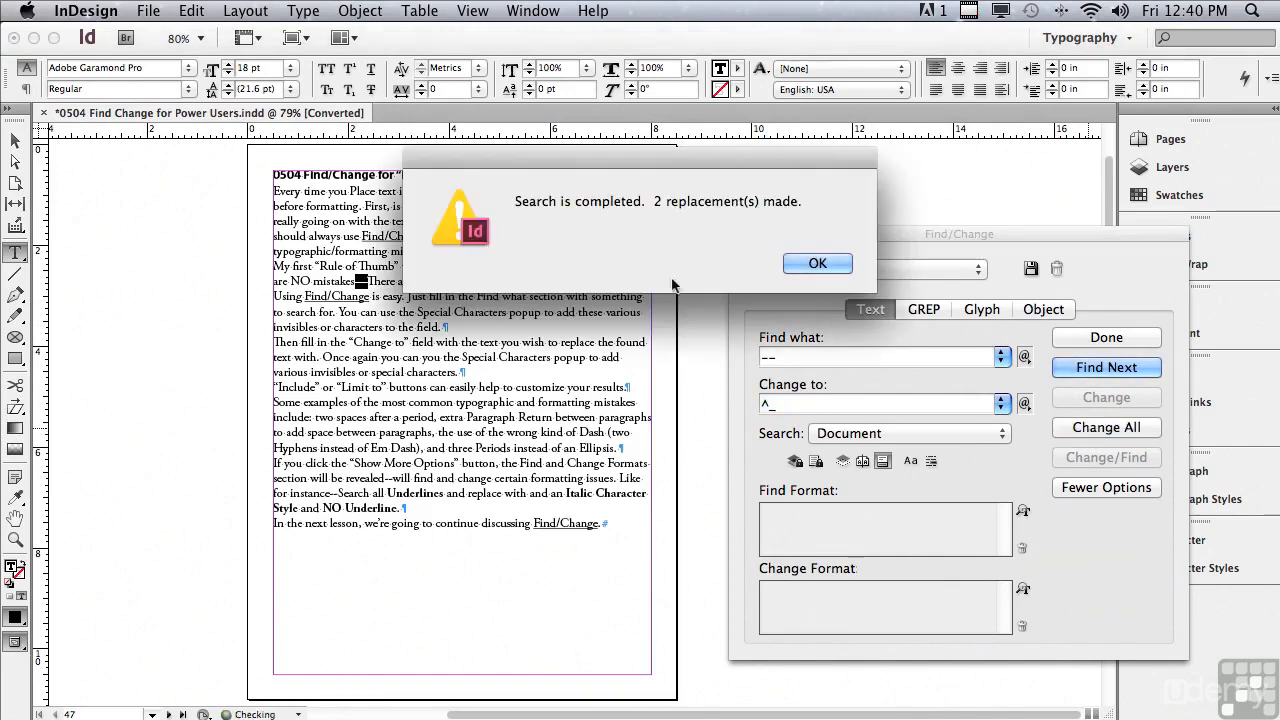
click(803, 264)
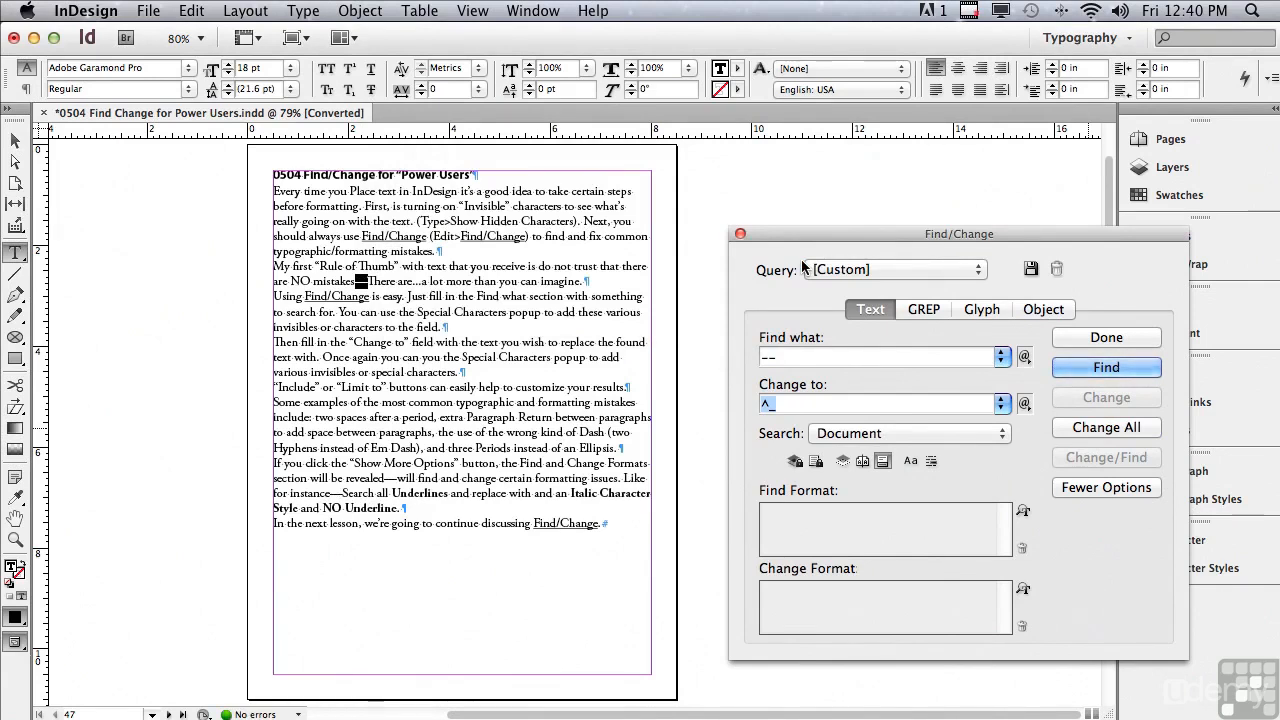
Step: Set the search text to three periods (...) and the replacement text to the Ellipsis symbol (^e)
click(795, 356)
drag(804, 357, 732, 354)
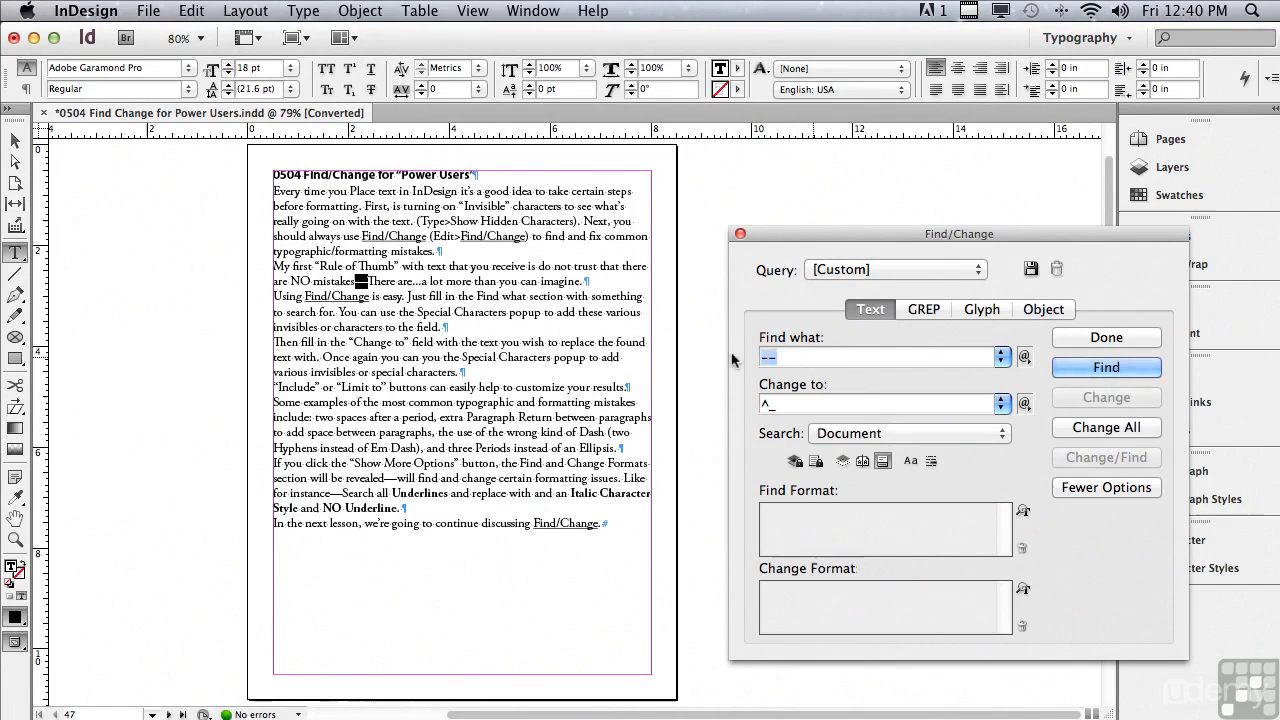
text(...)
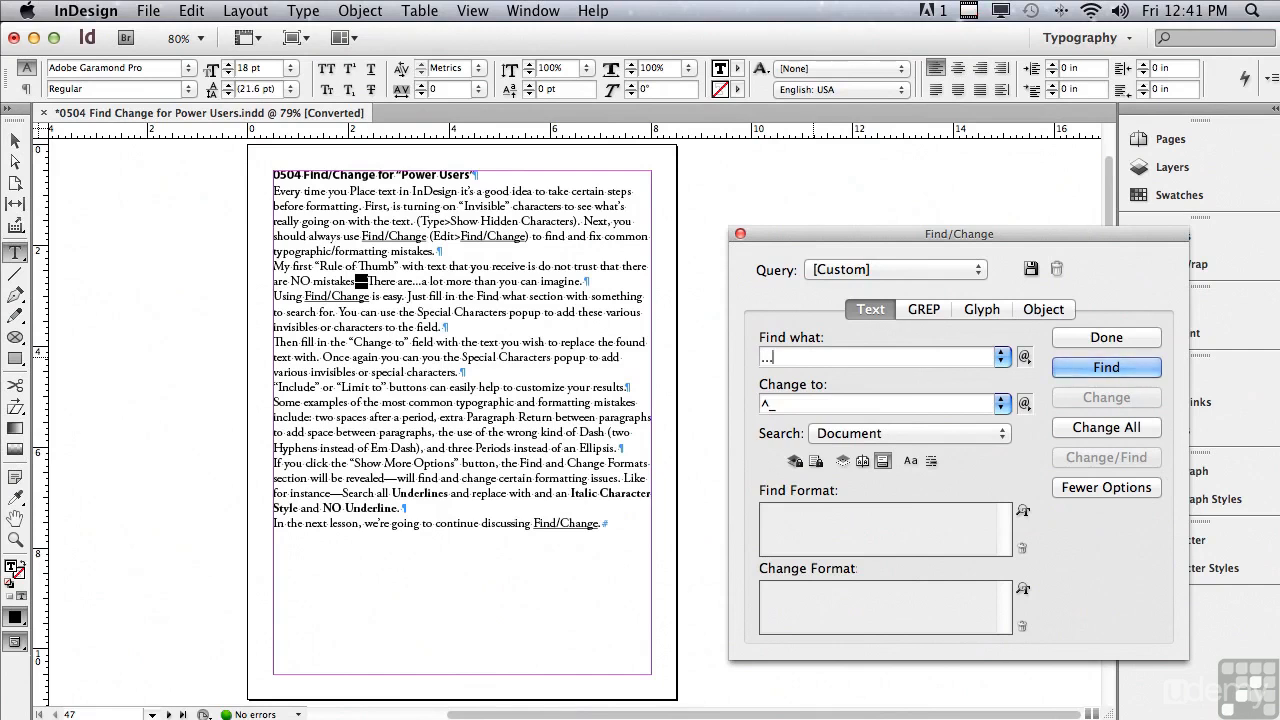
drag(796, 405, 742, 404)
click(1024, 404)
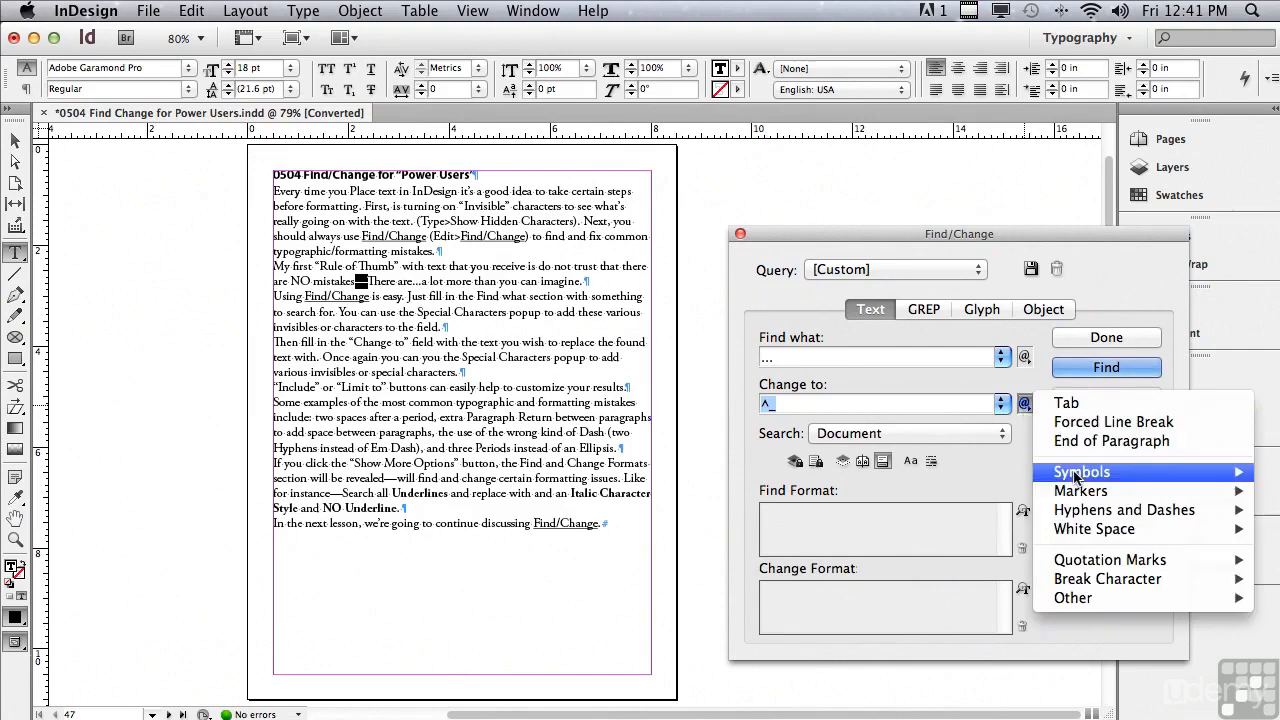
mouse_move(1076, 476)
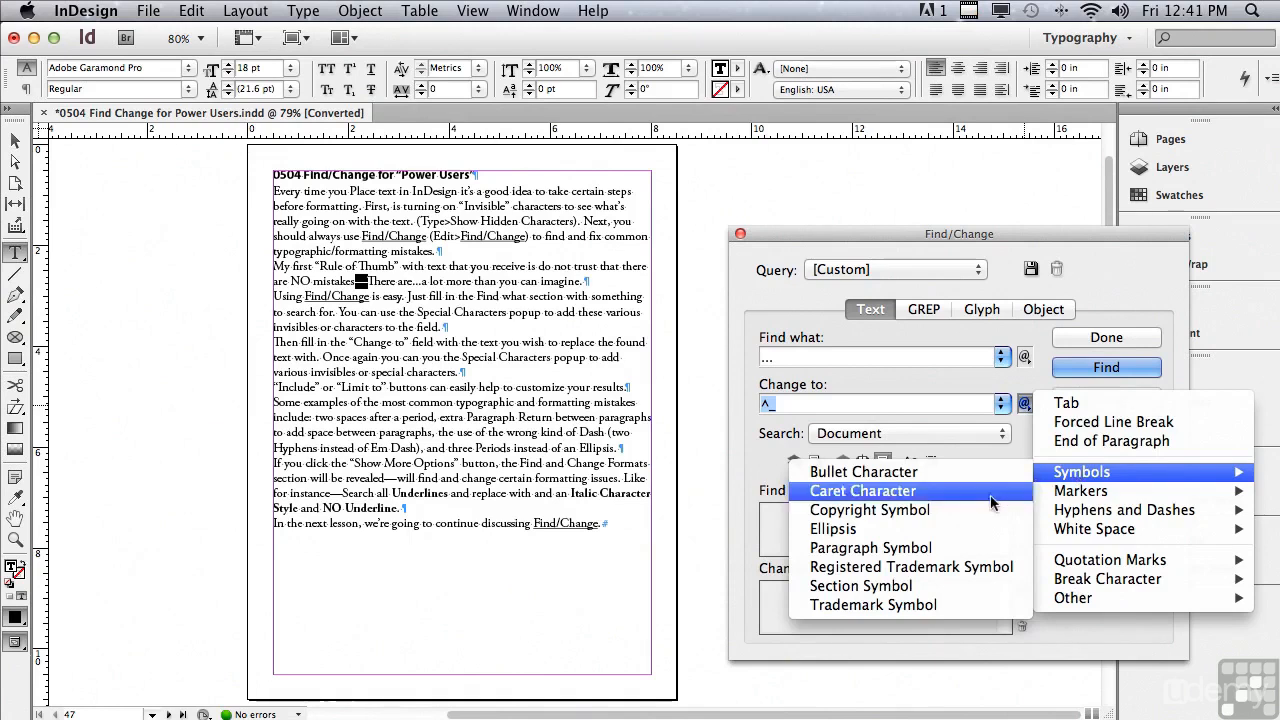
click(957, 537)
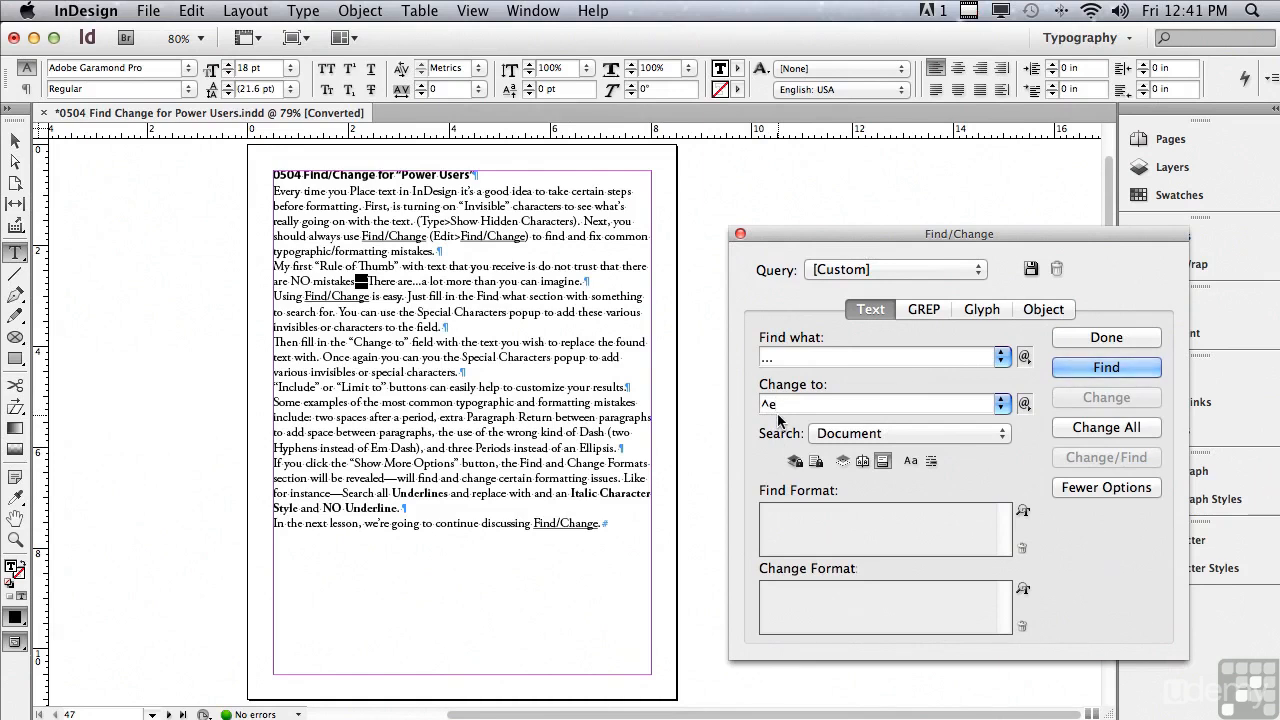
Step: Find the three periods, replace all matches in the document with an ellipsis, and select the new ellipsis after "There are"
click(1085, 368)
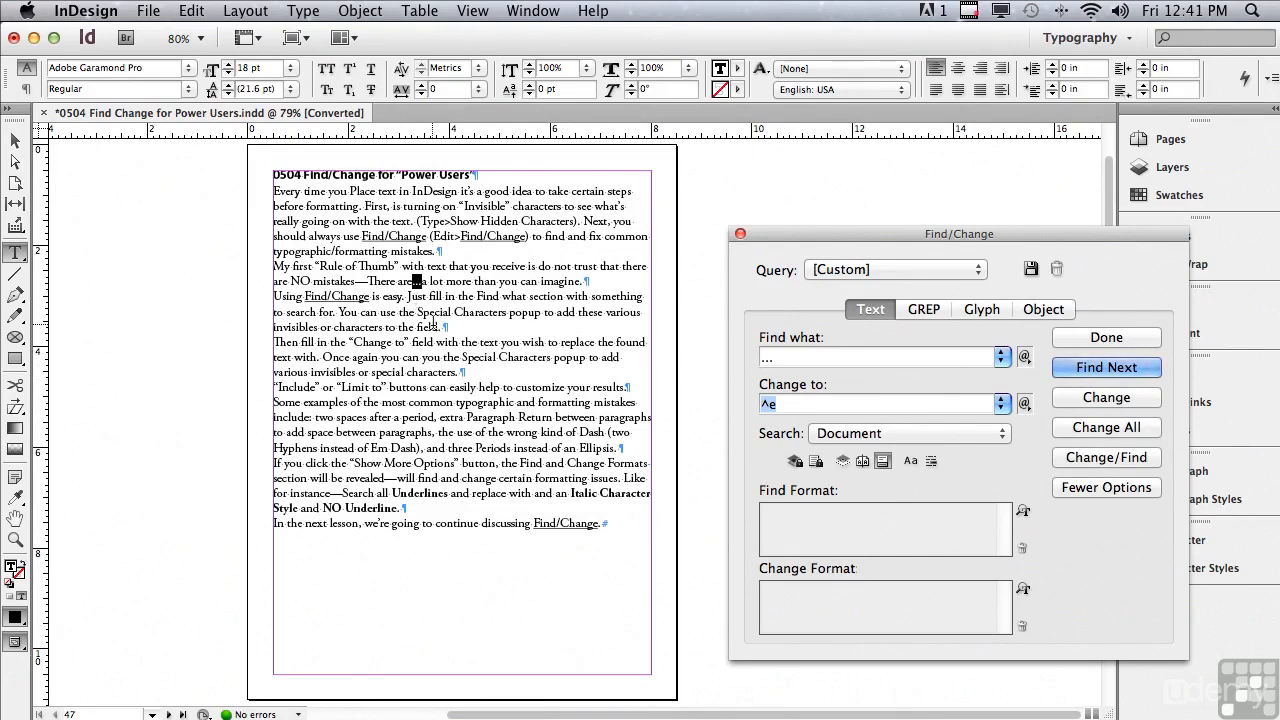
click(15, 539)
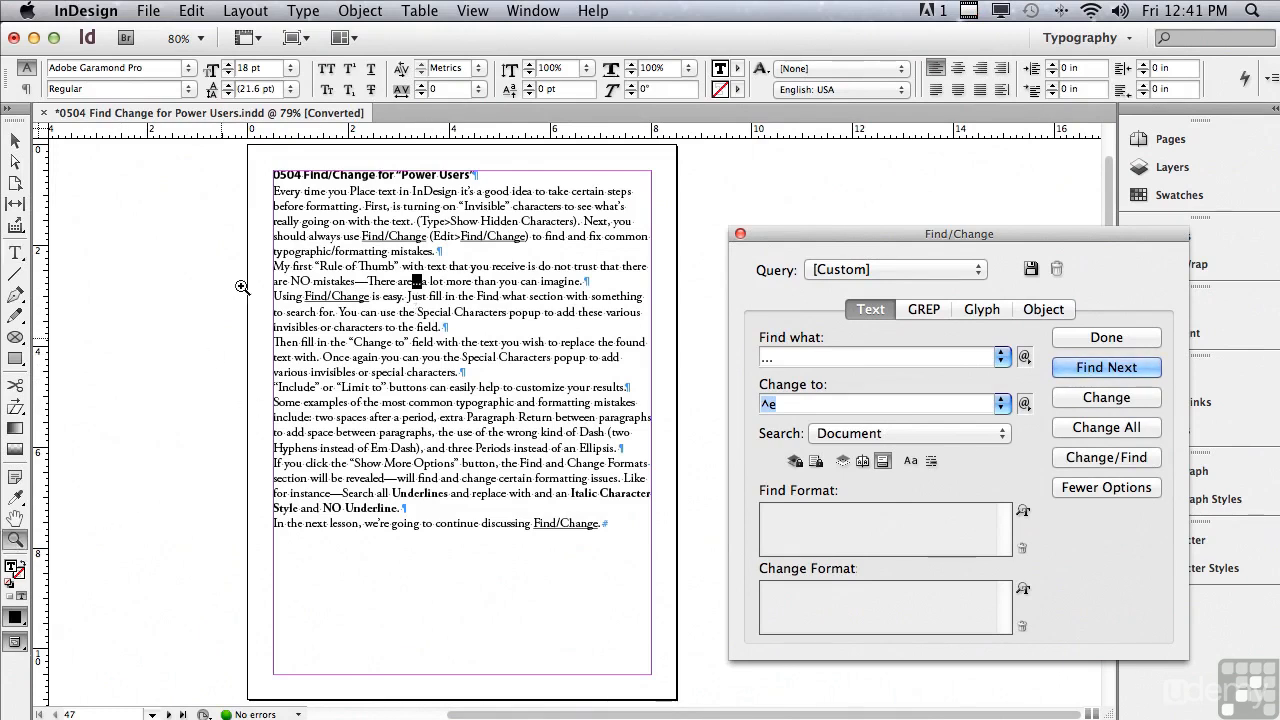
drag(266, 162, 1055, 556)
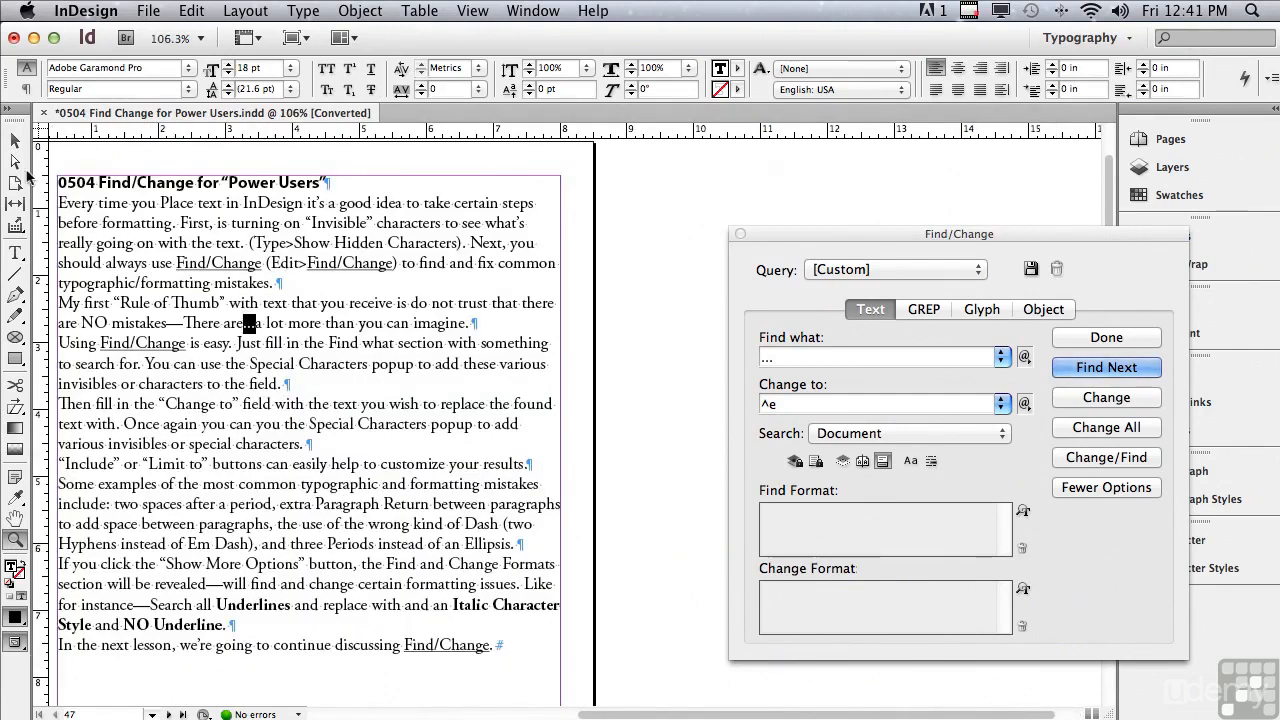
click(15, 145)
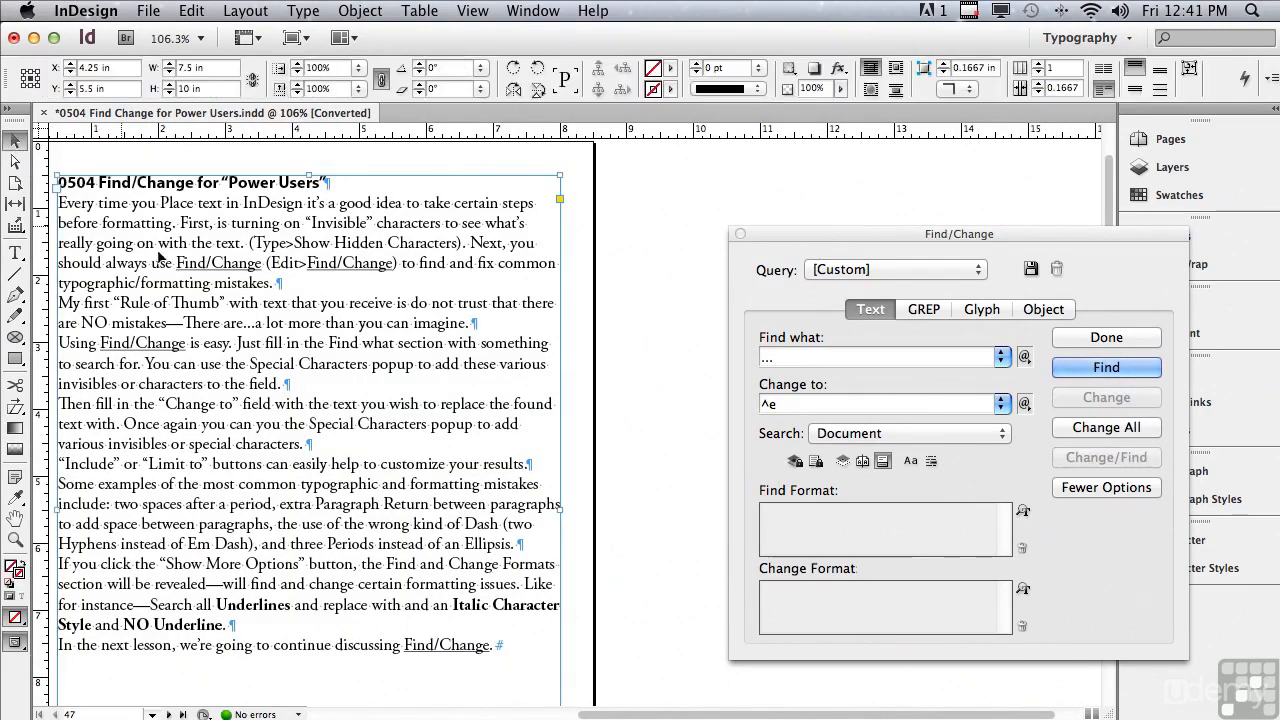
click(1058, 430)
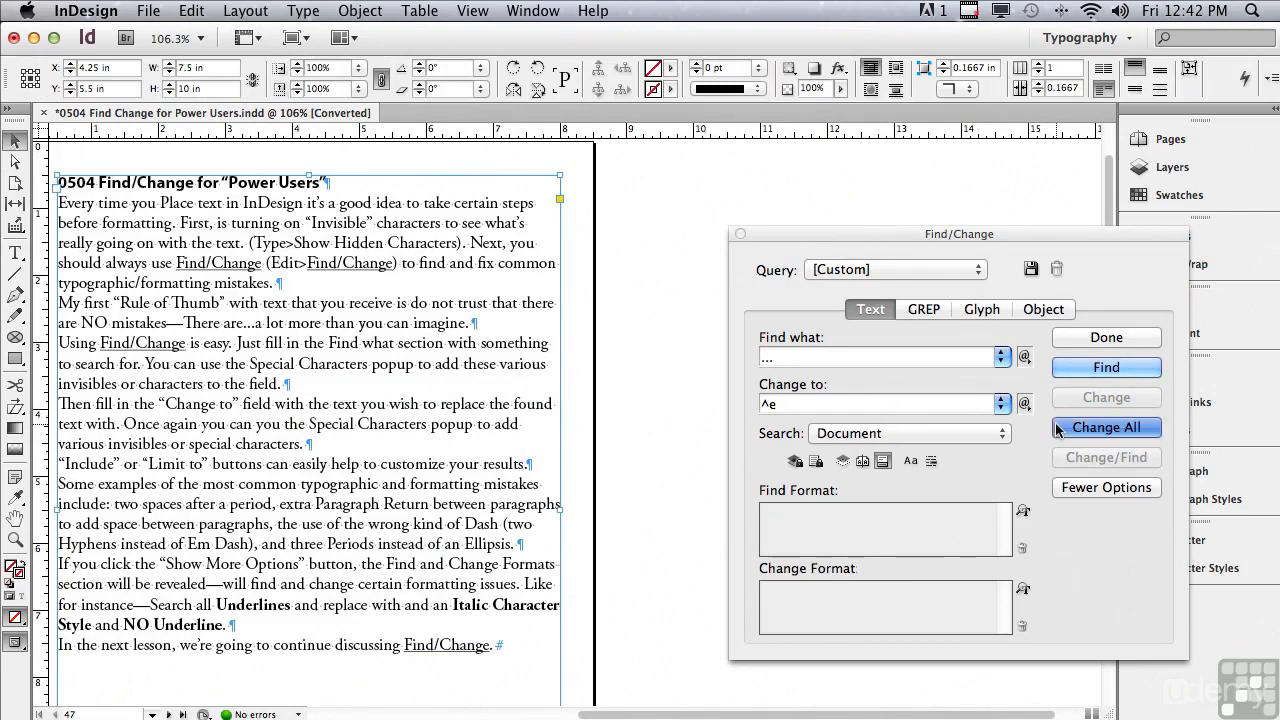
click(818, 263)
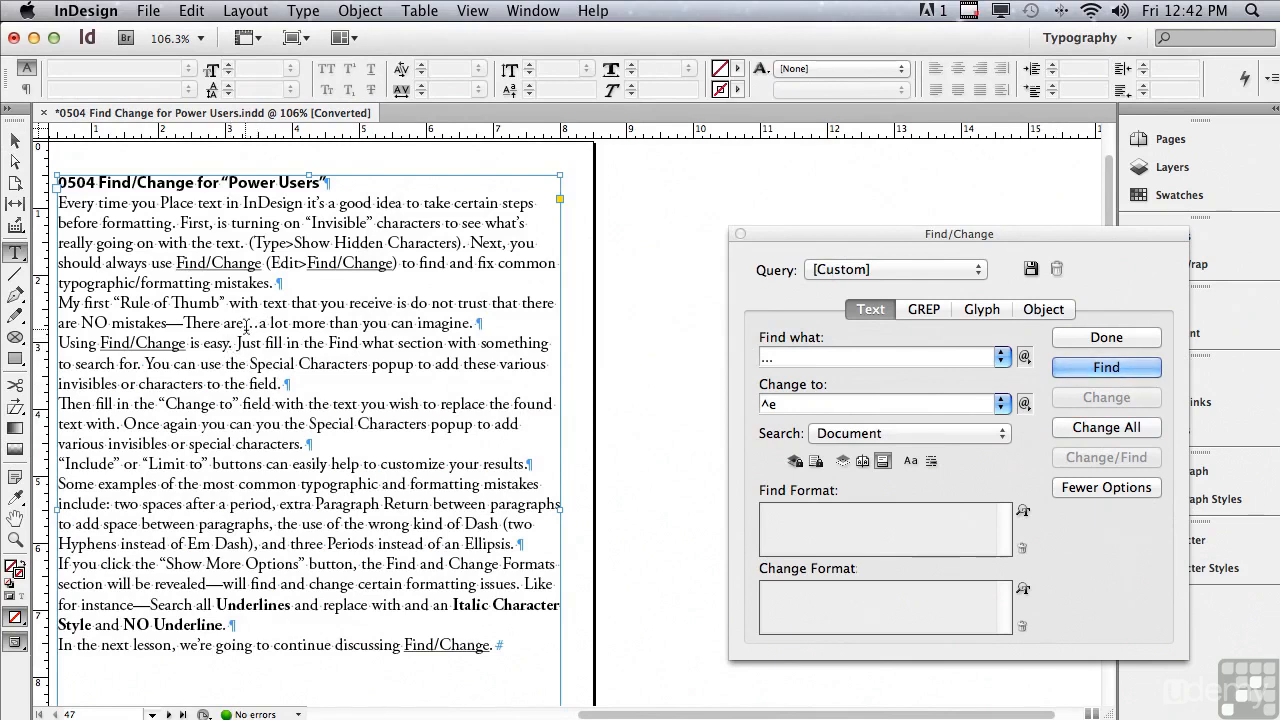
drag(244, 325, 260, 325)
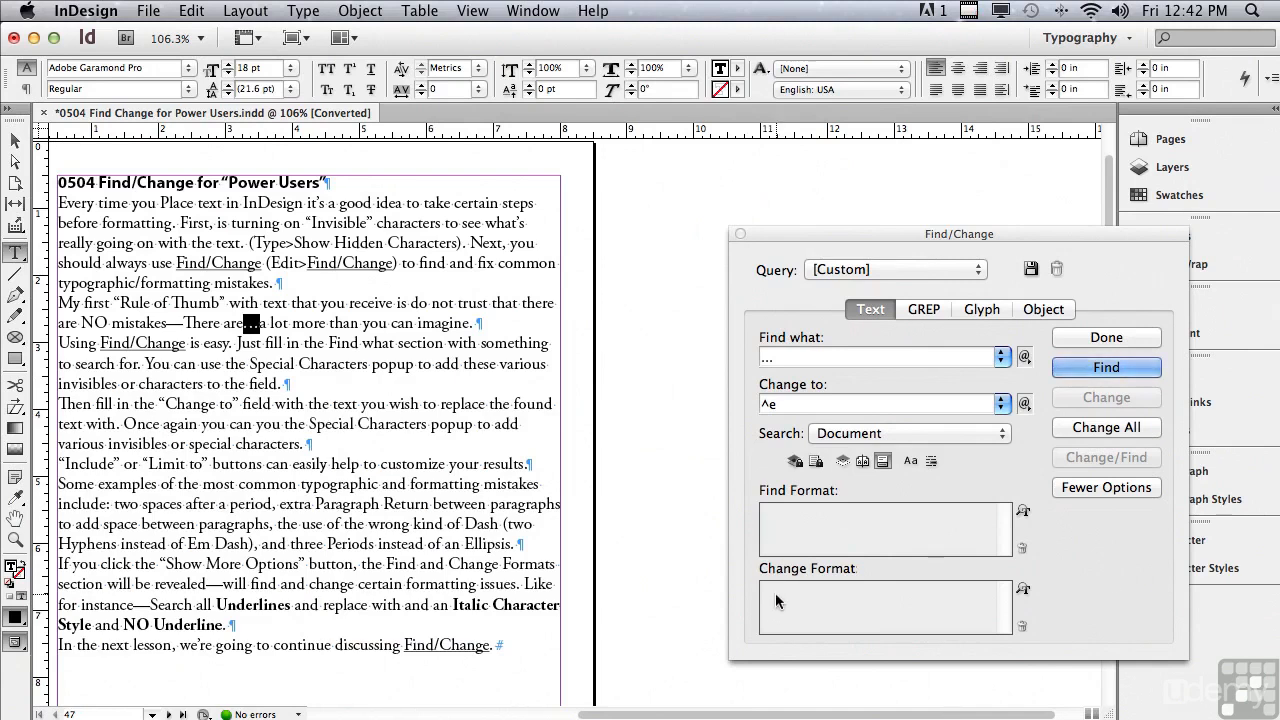
Step: Clear both the search text and the replacement text in Find/Change
click(788, 362)
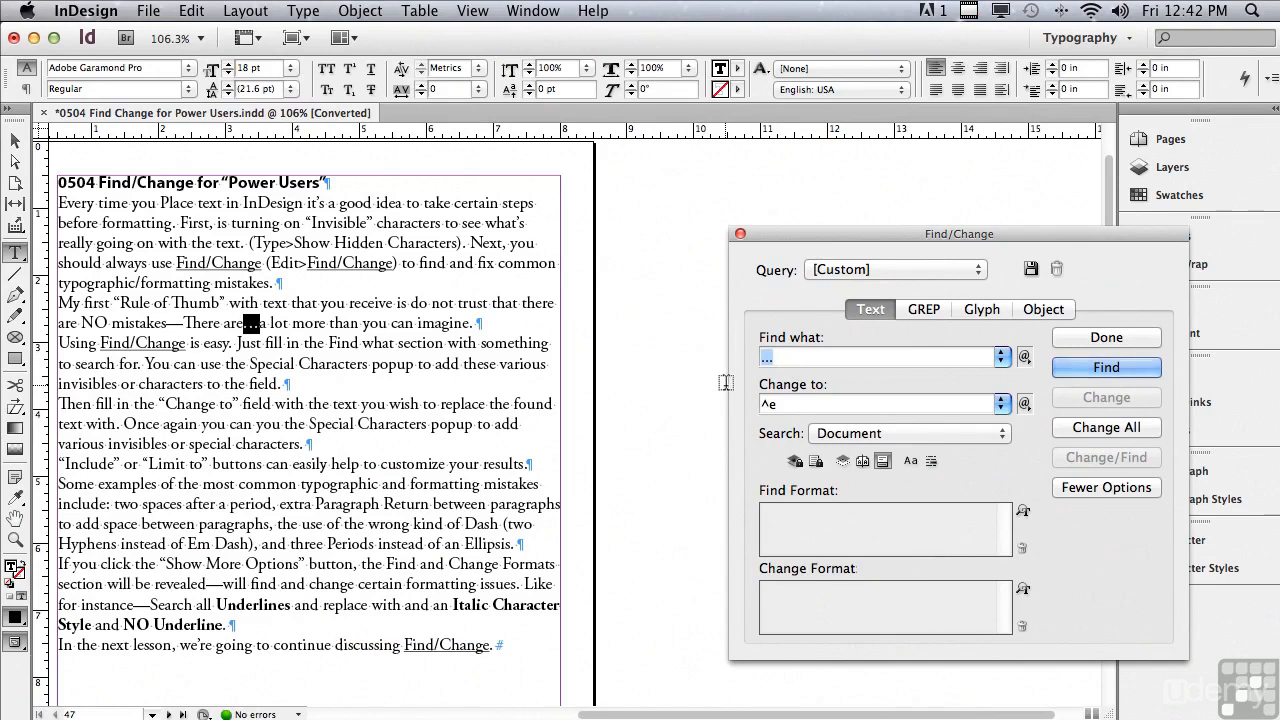
key(BackSpace)
drag(807, 404, 750, 402)
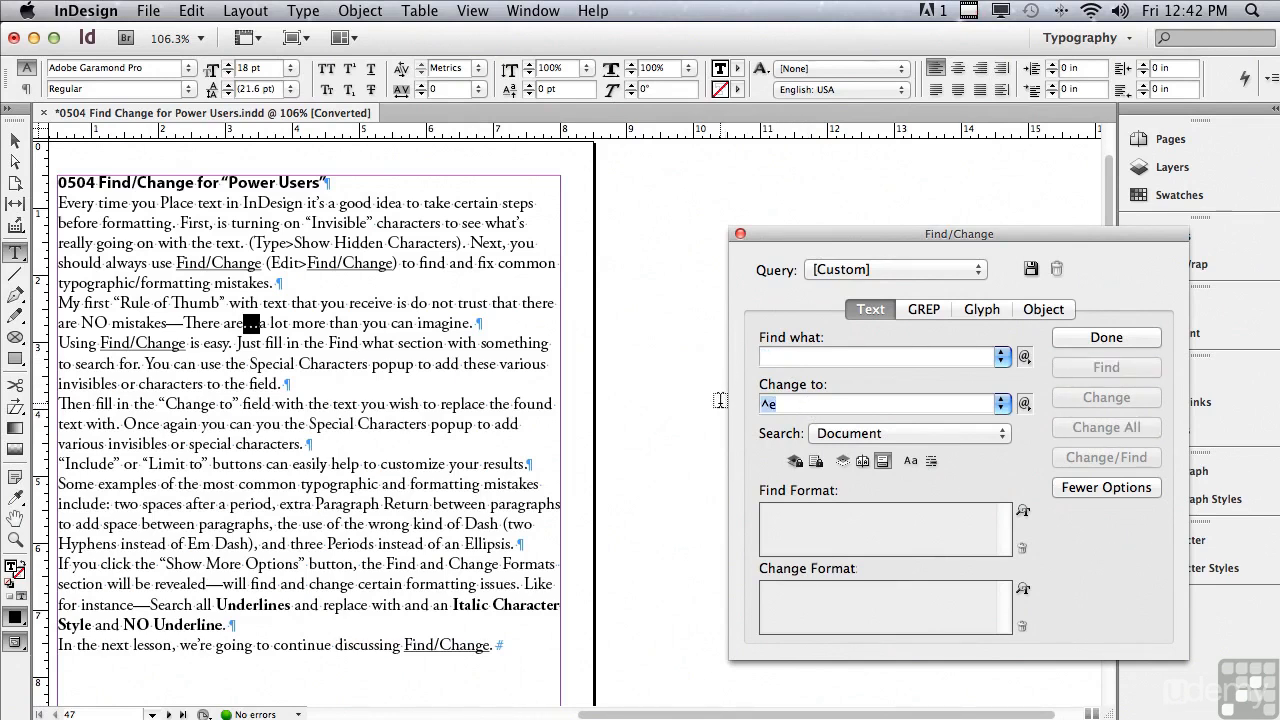
key(BackSpace)
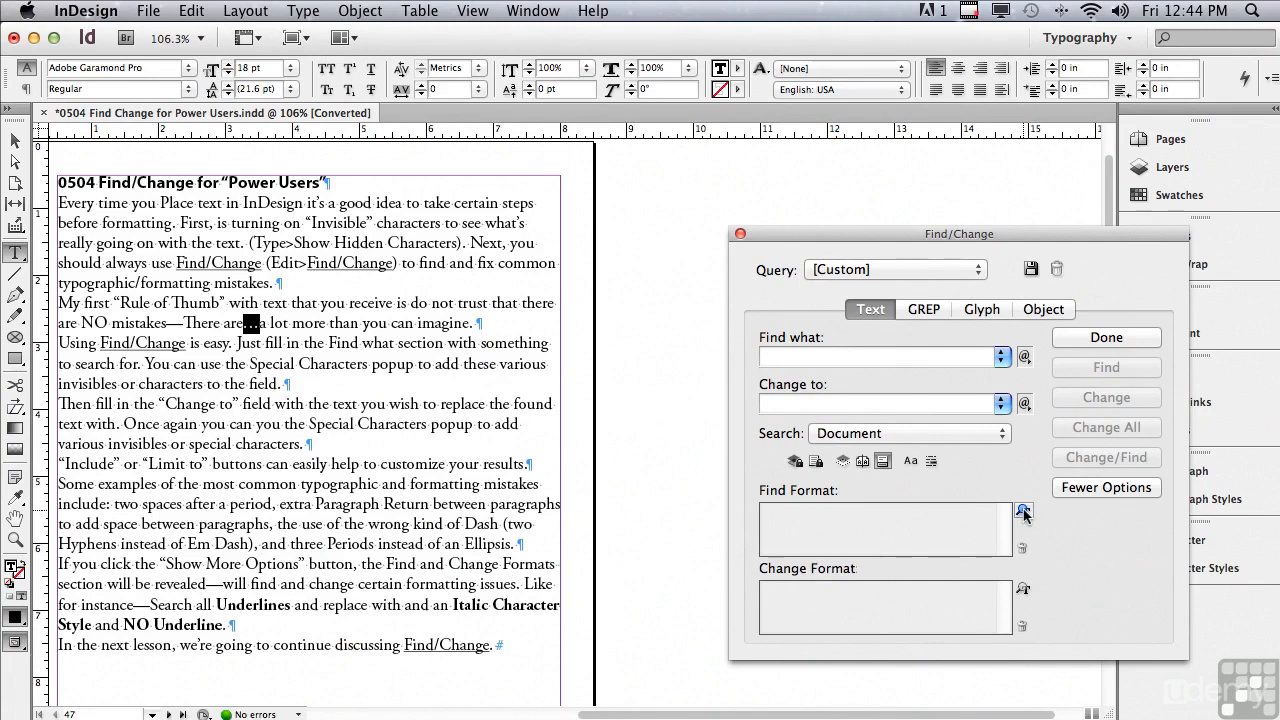
Step: Set the Find Format to match text with Underline turned on in Basic Character Formats
click(863, 523)
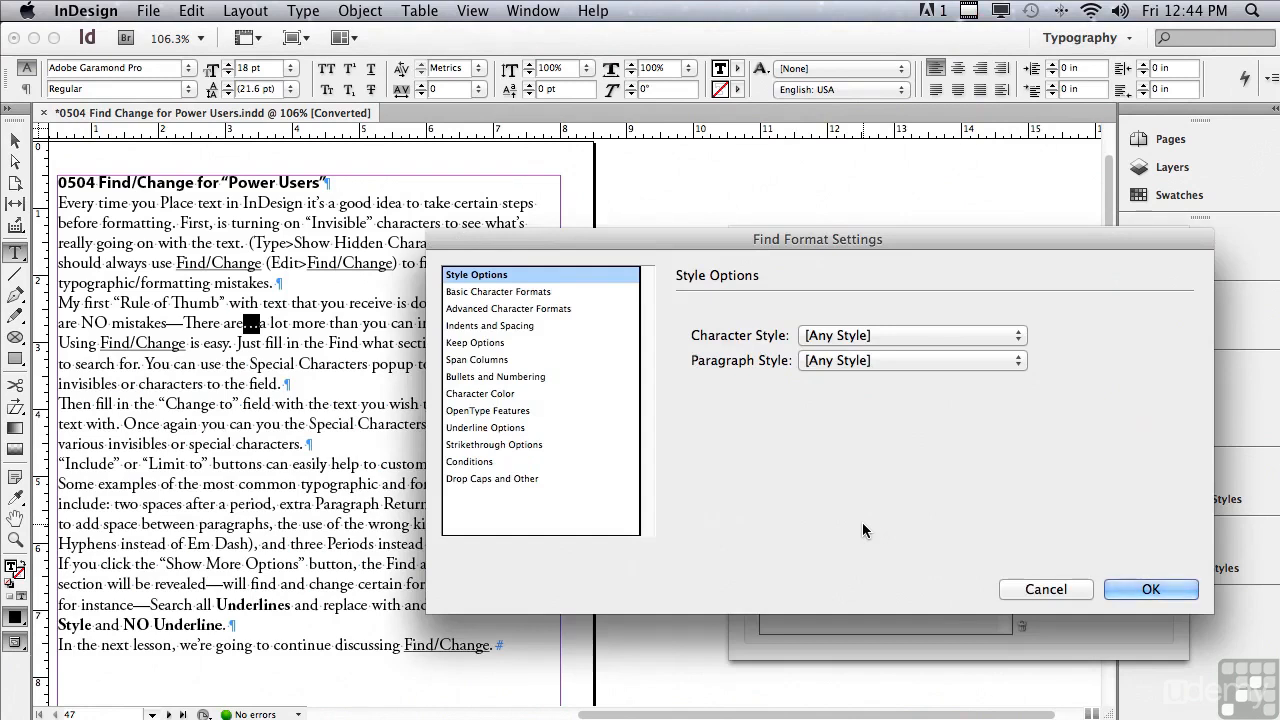
click(463, 292)
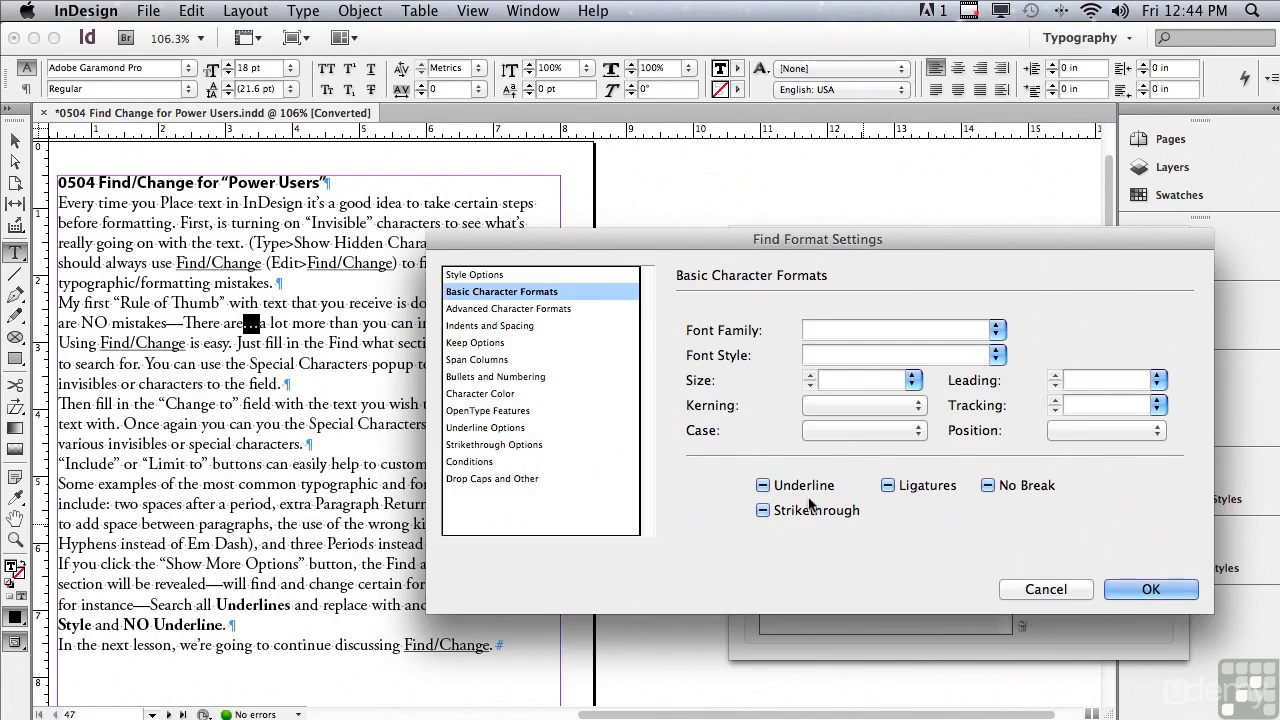
click(763, 486)
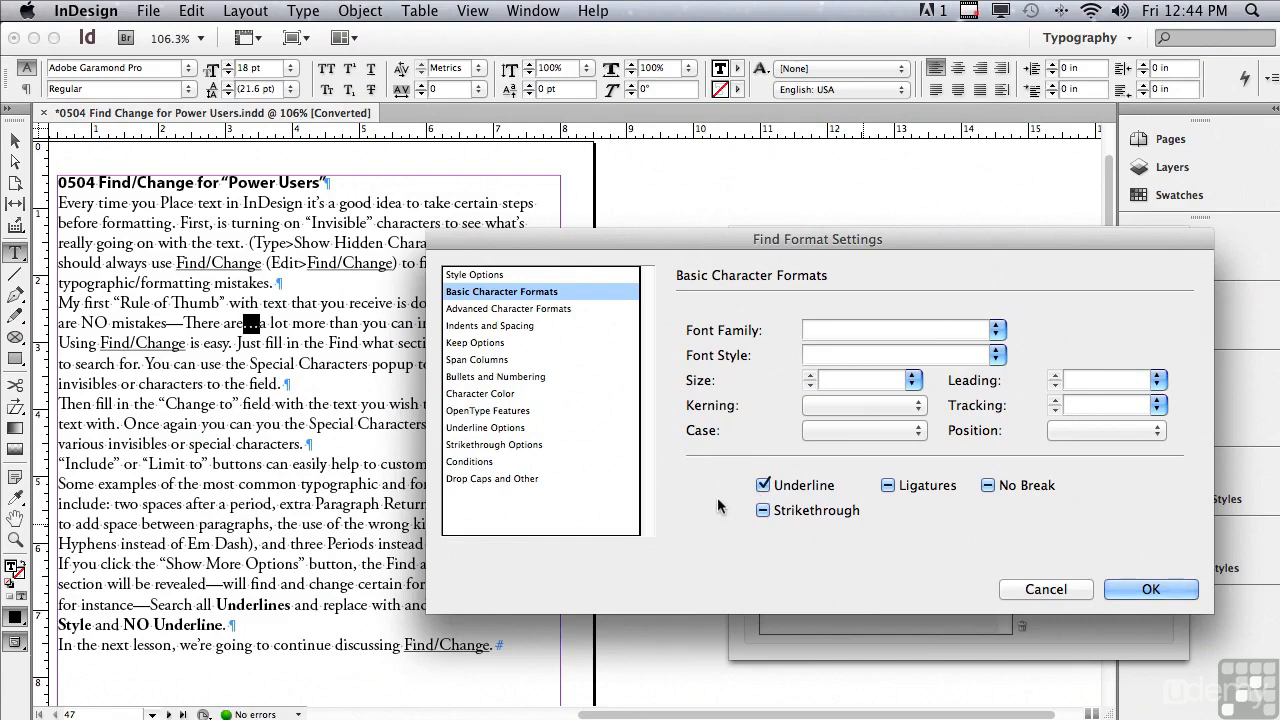
click(1140, 589)
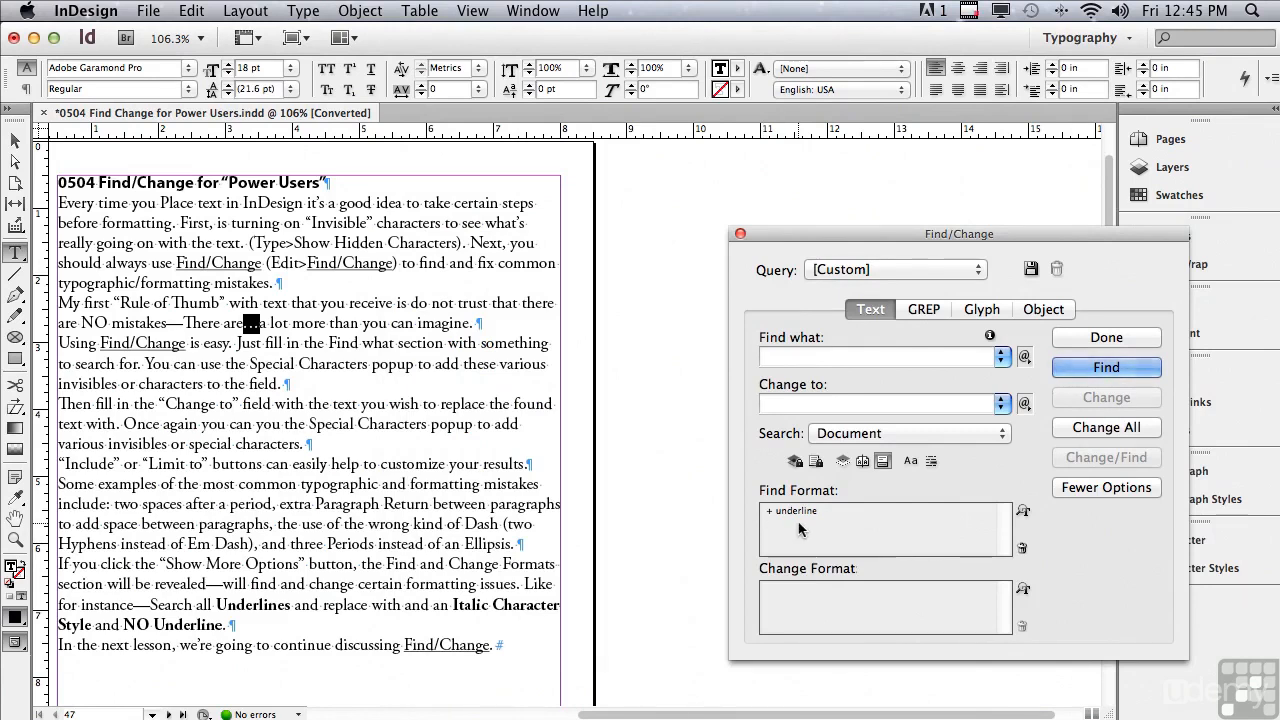
Step: Set the Change Format to turn Underline off and apply the Italic font style in Basic Character Formats
click(838, 598)
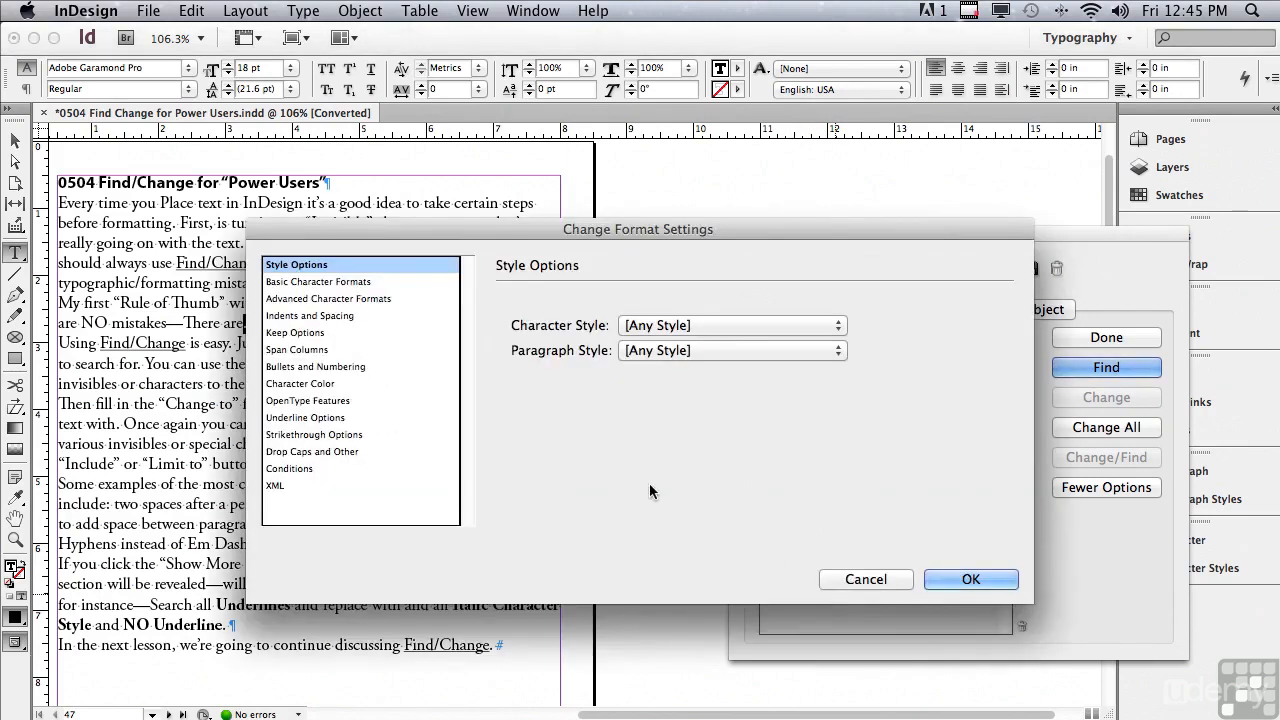
click(360, 284)
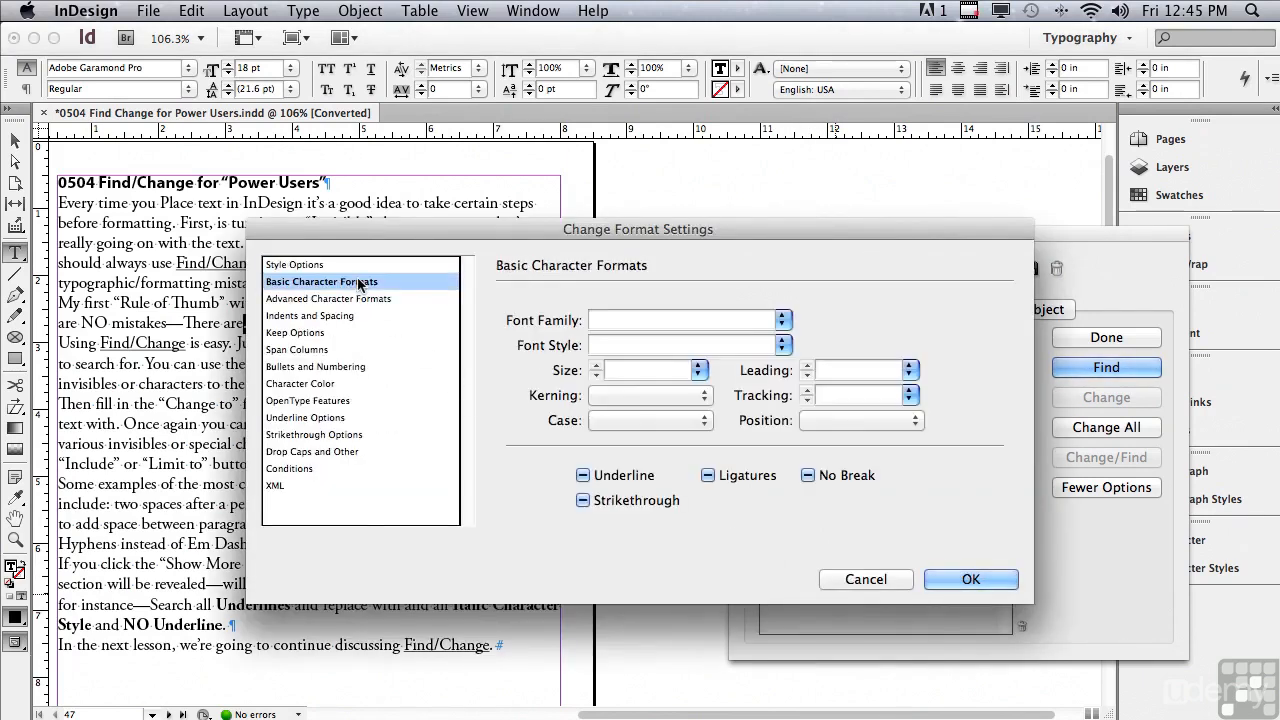
click(585, 476)
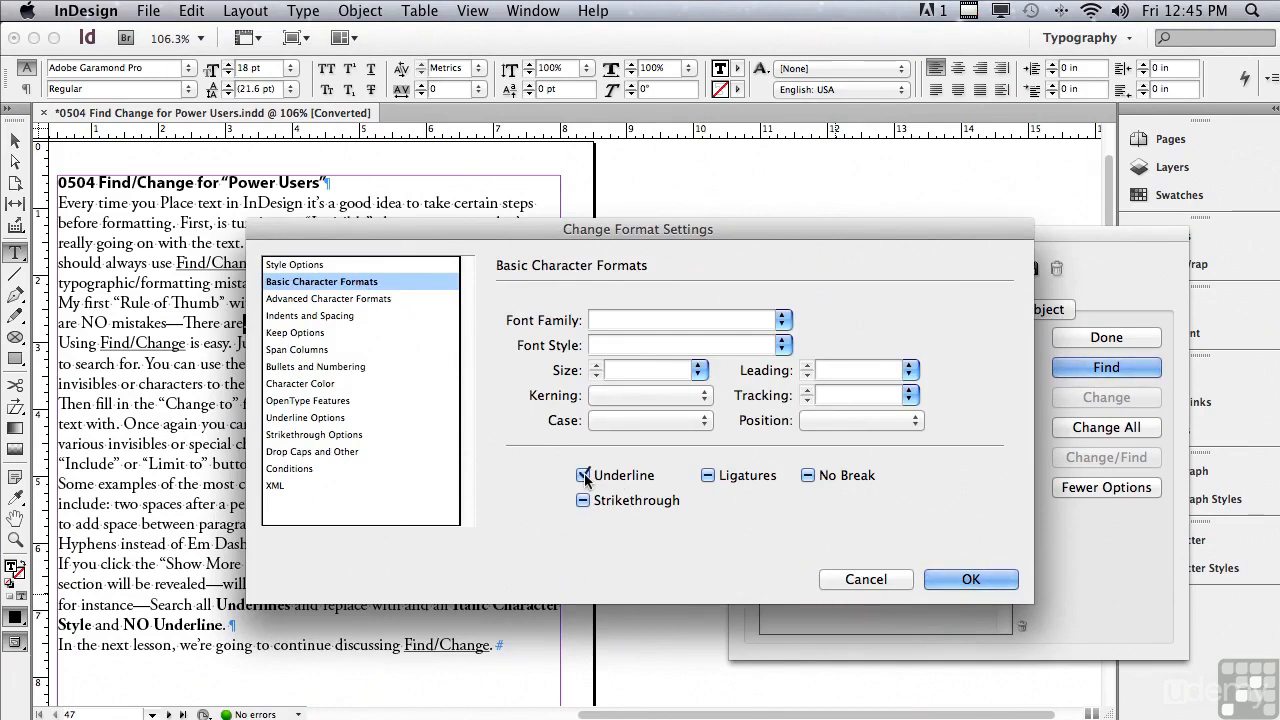
click(584, 477)
click(781, 345)
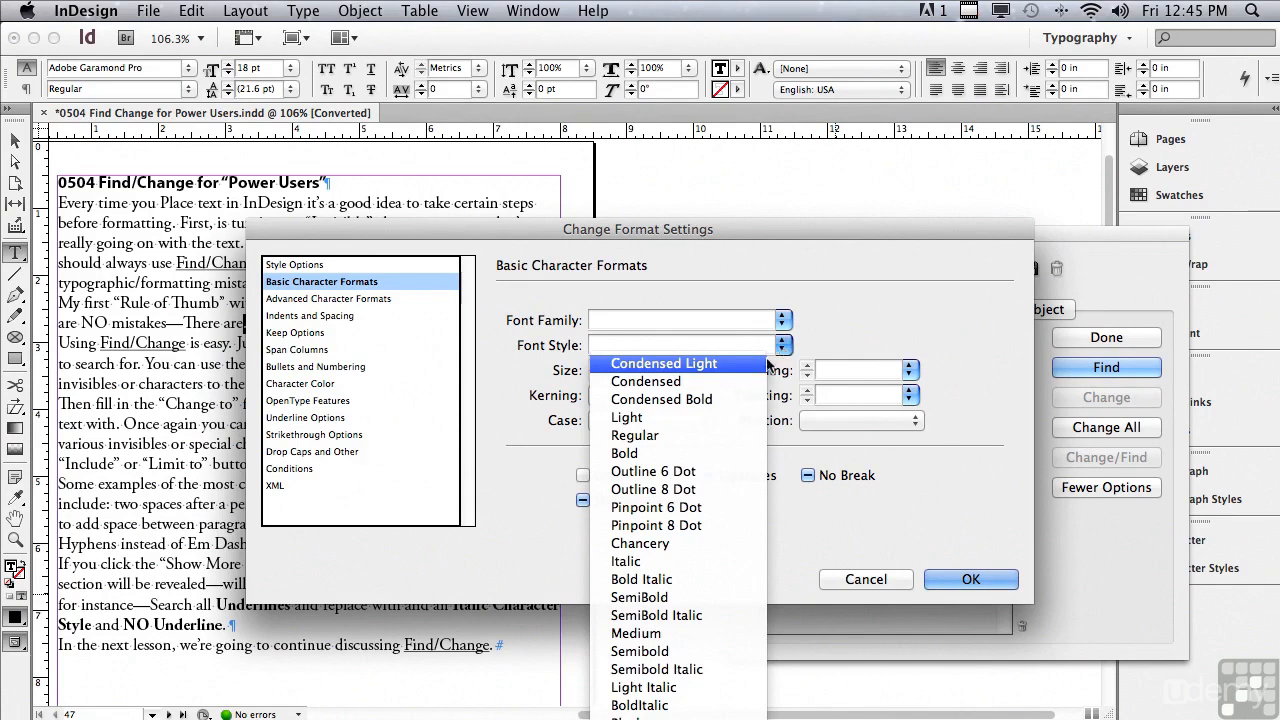
click(678, 564)
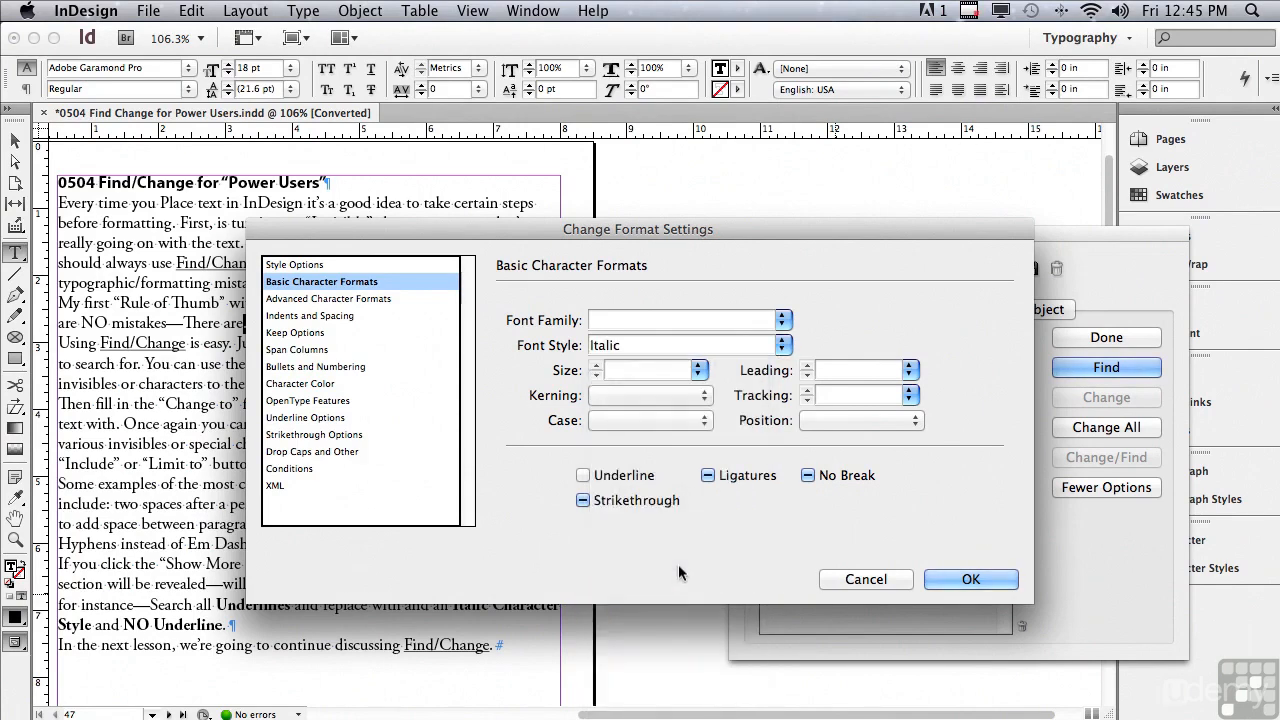
click(936, 584)
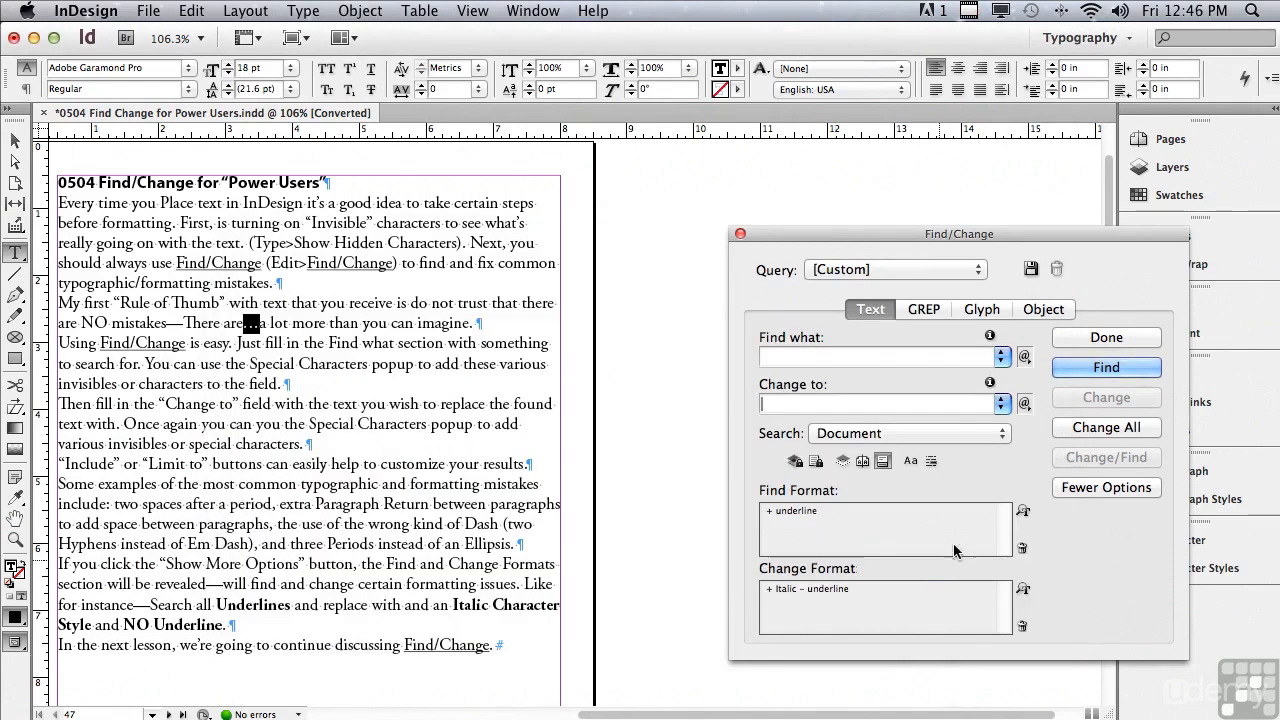
Step: Find the next underlined text and change it to italic without underline, and replace all remaining underlined matches in the document
click(1080, 370)
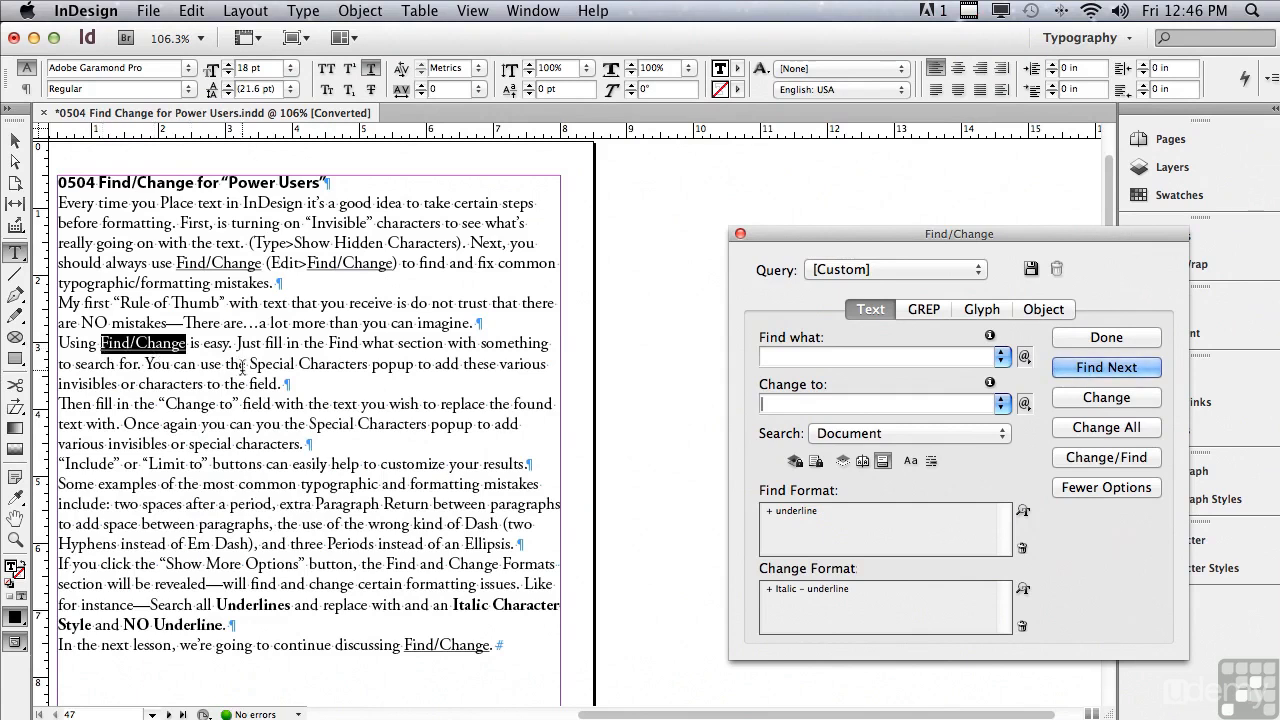
click(1071, 396)
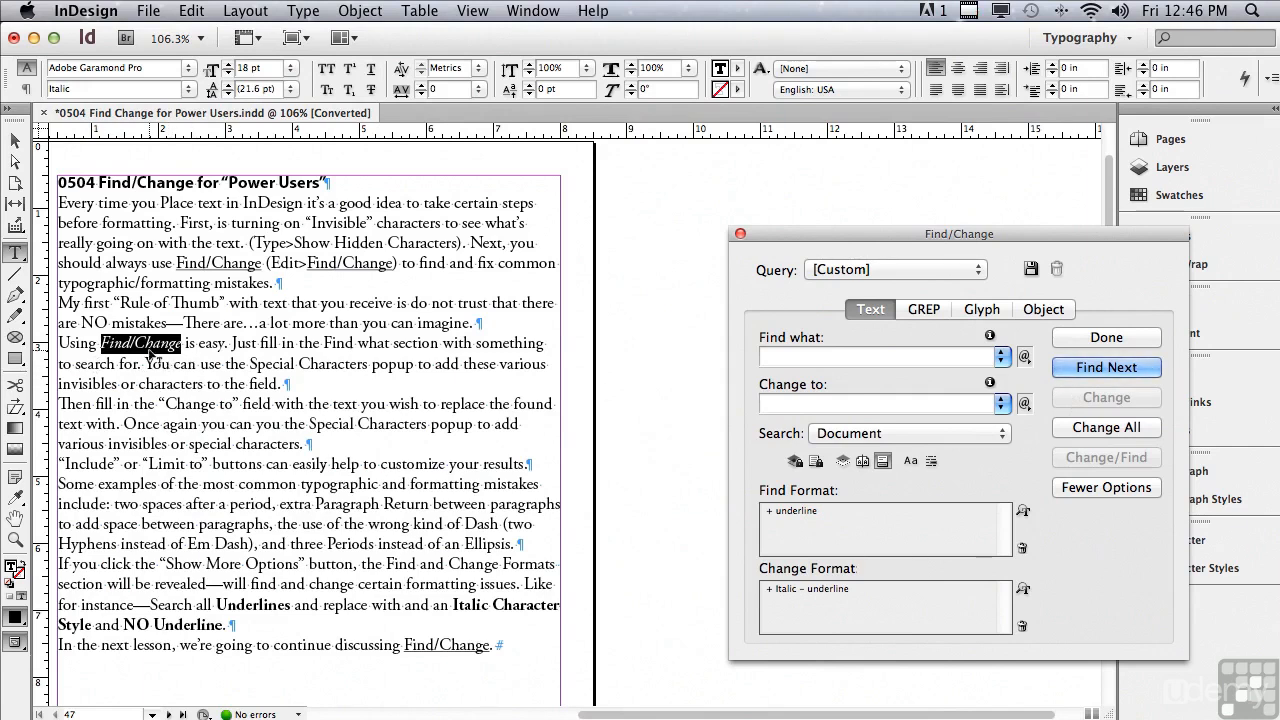
click(1088, 430)
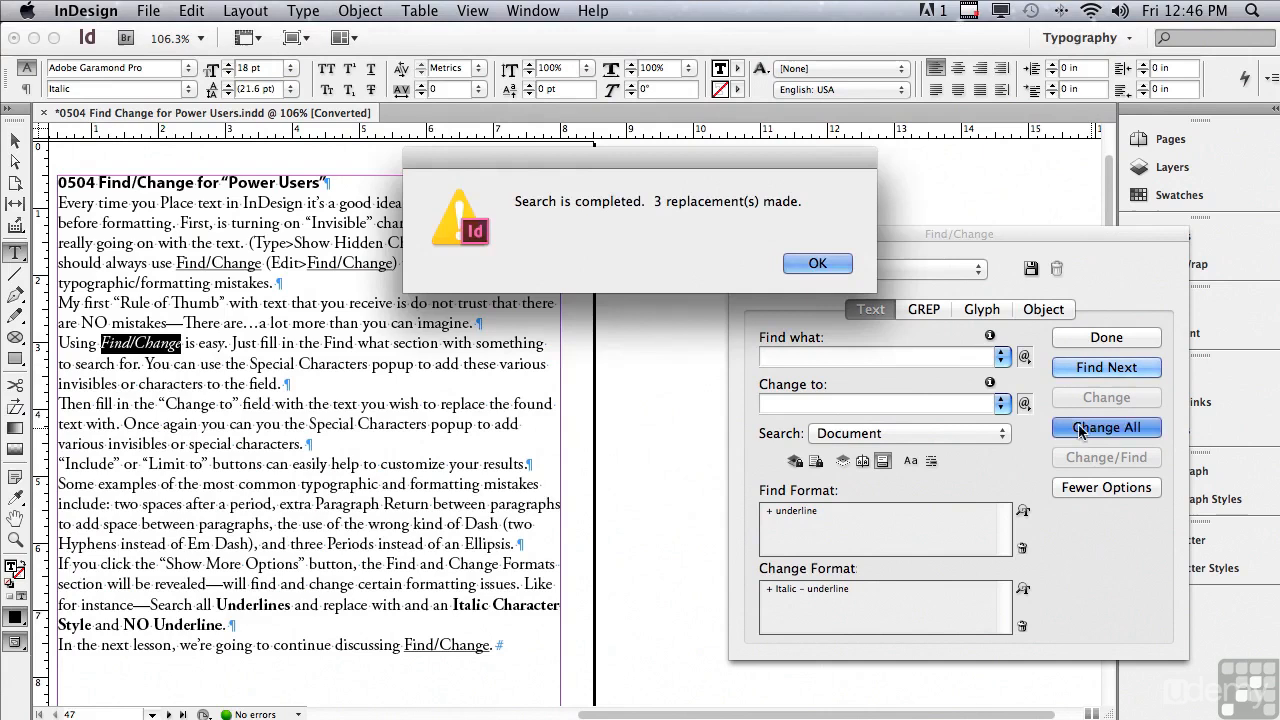
click(794, 266)
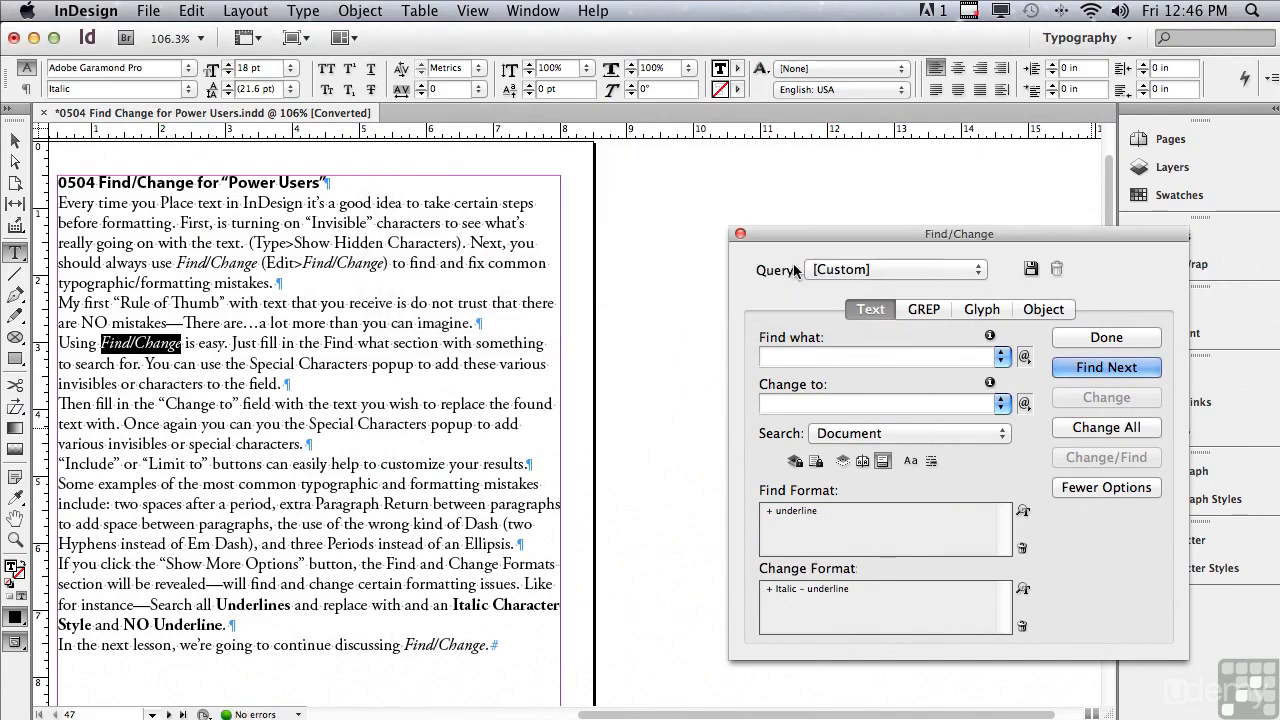
drag(697, 716, 657, 716)
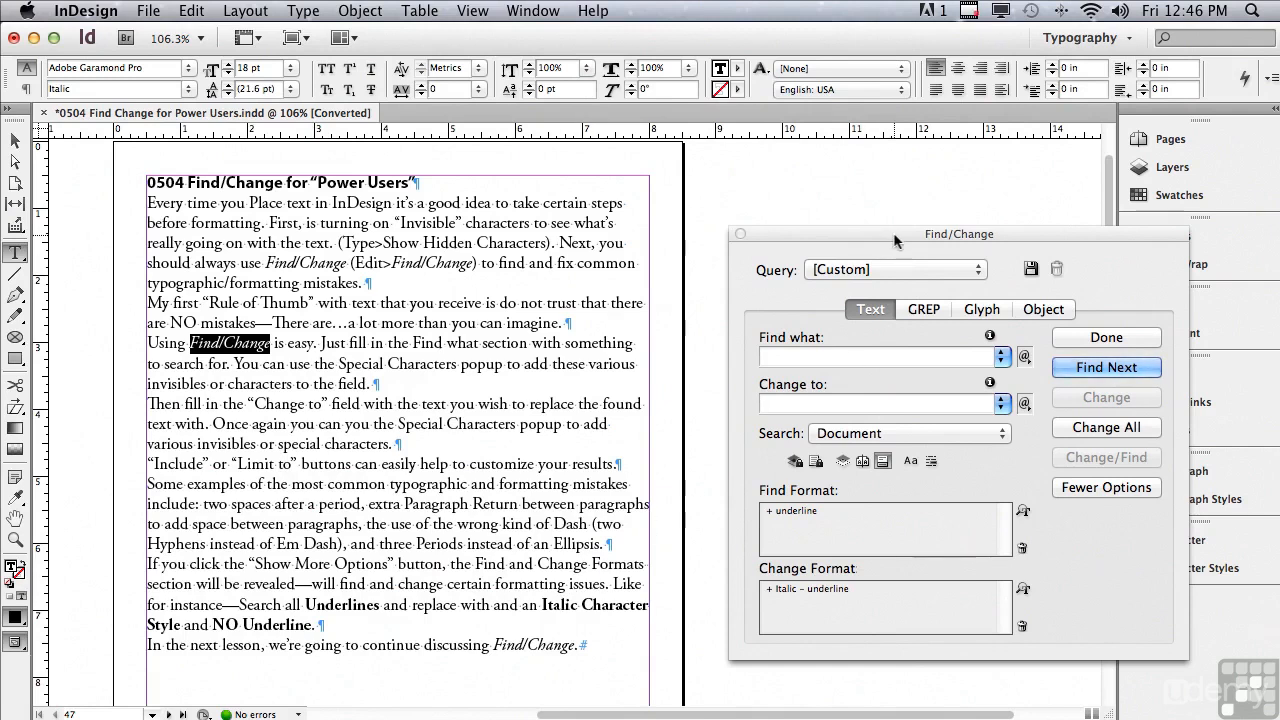
Step: Clear the specified attributes from both Find Format and Change Format in Find/Change
click(1067, 489)
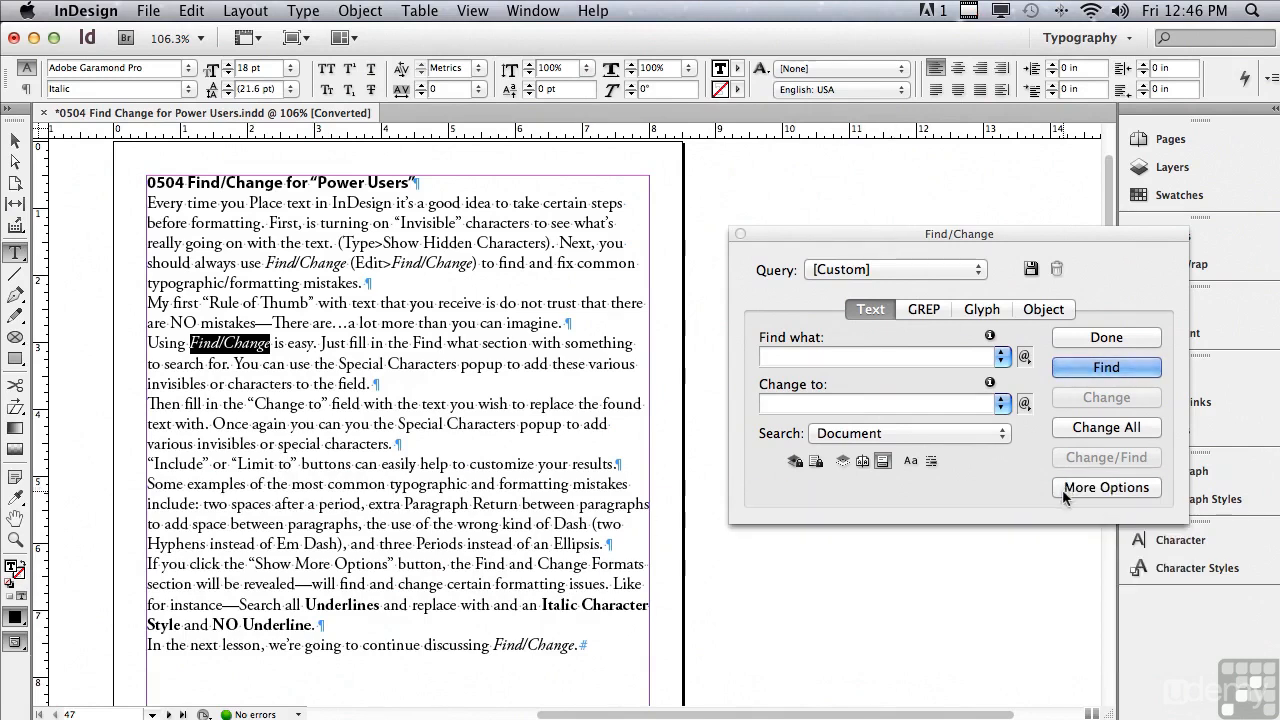
click(1077, 494)
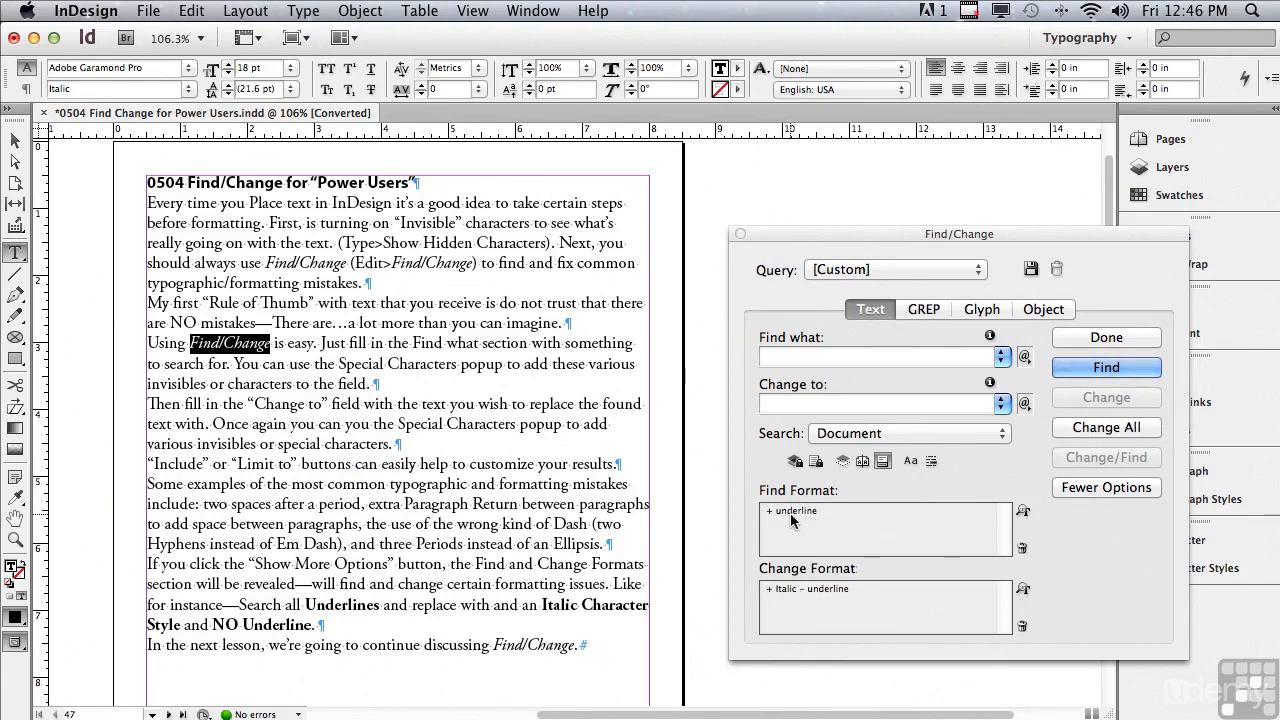
click(1022, 549)
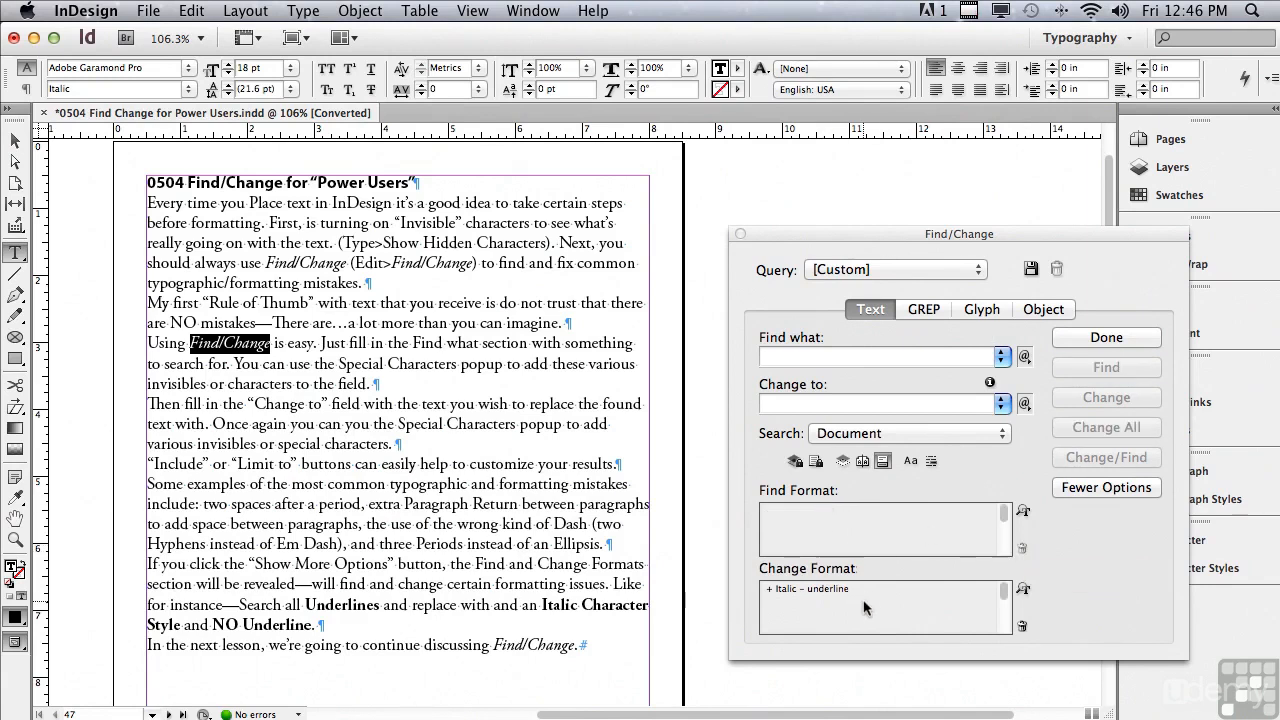
click(1021, 627)
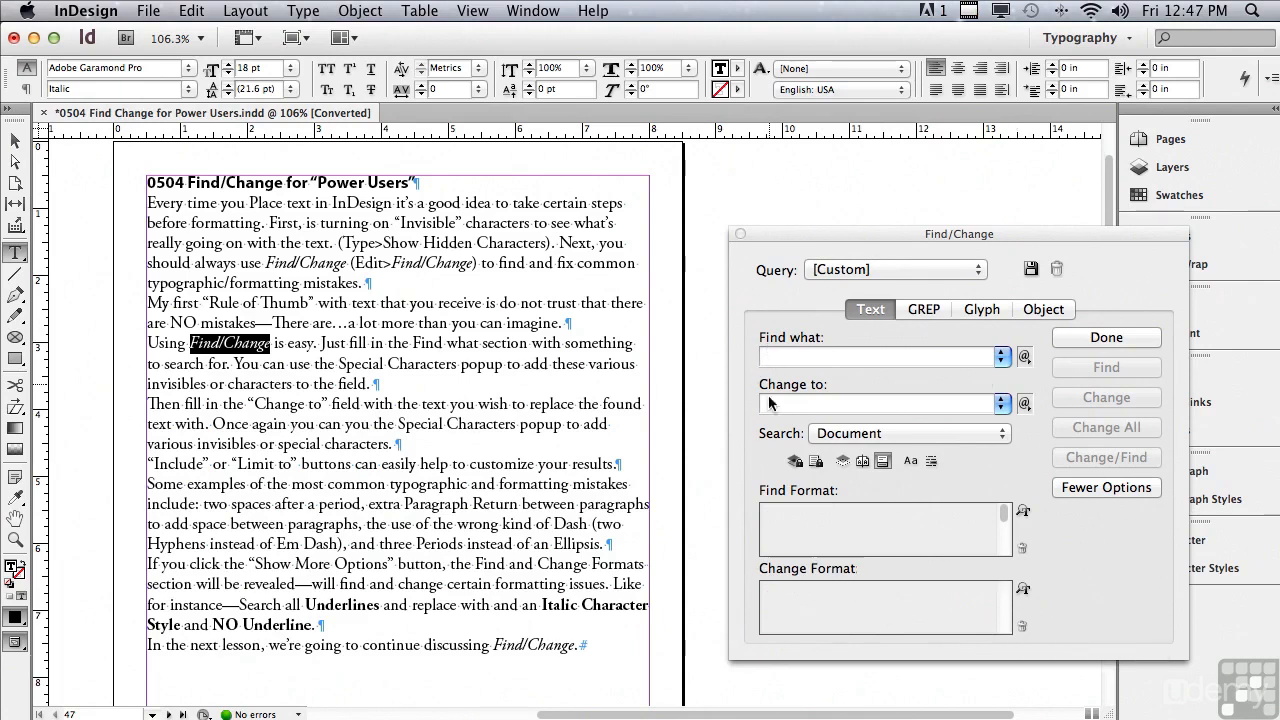